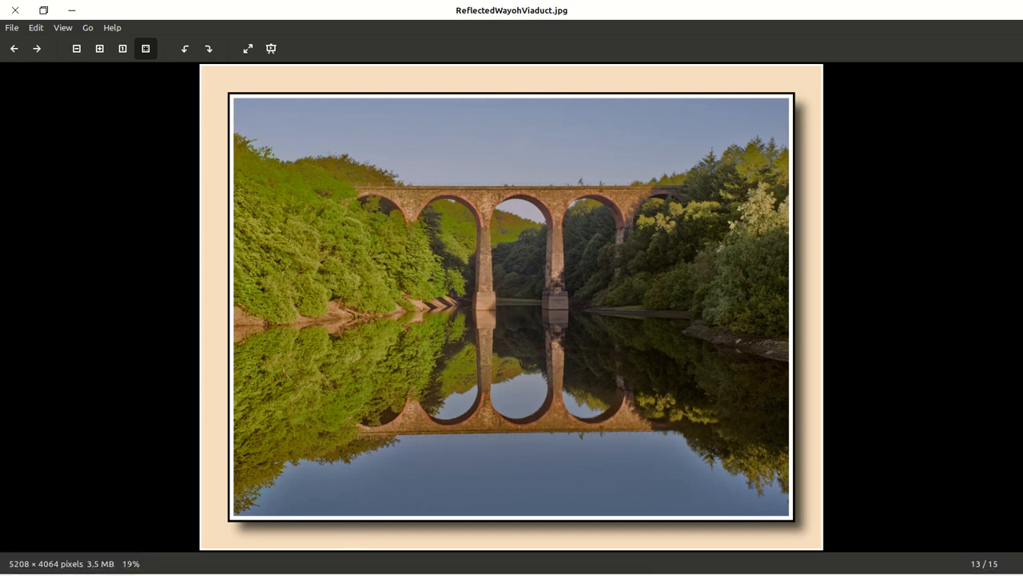
Switch to GIMP and select the full extent of the viaduct photo layer with Alpha to Selection
mouse_move(552, 573)
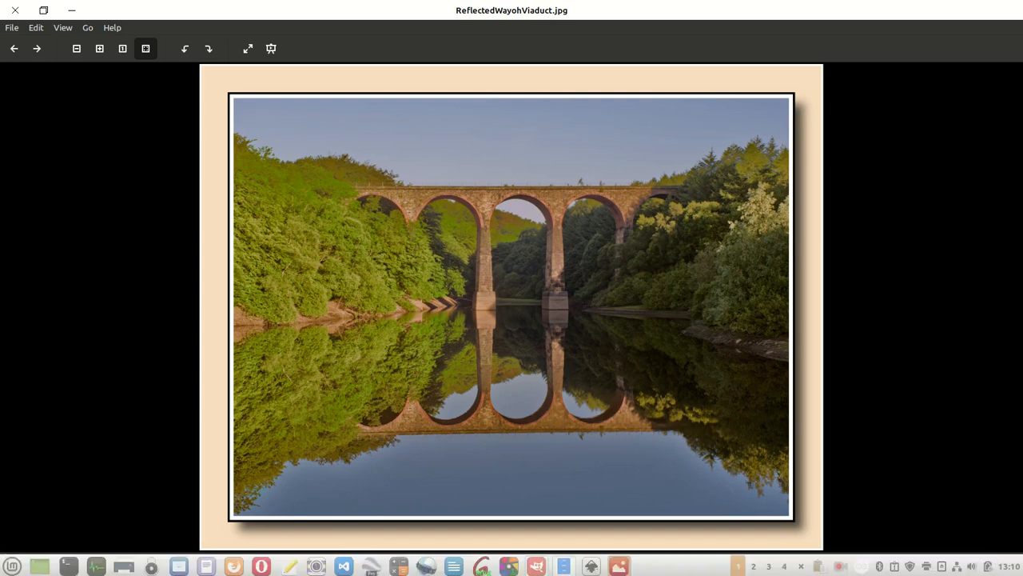
click(536, 567)
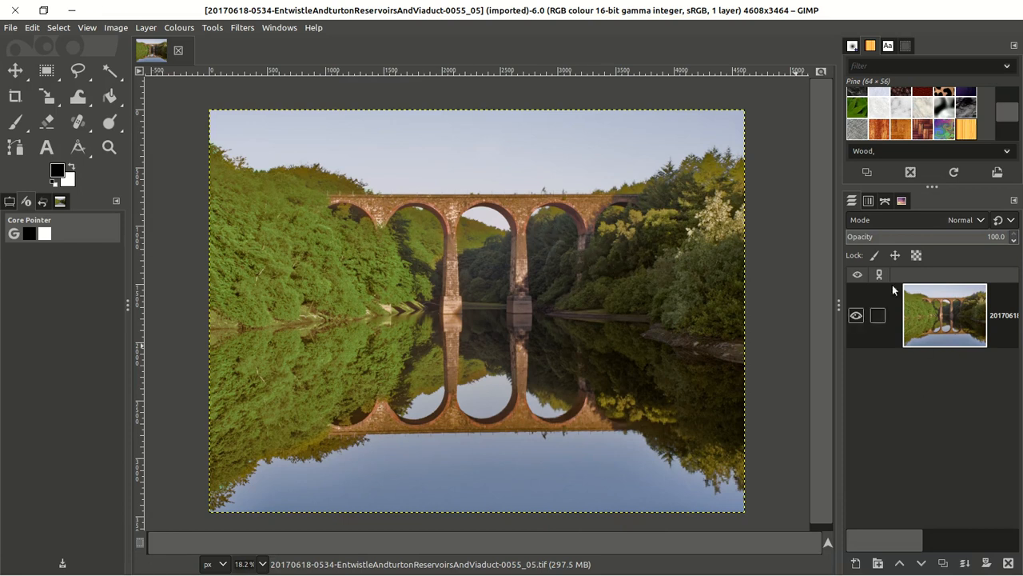
right_click(947, 323)
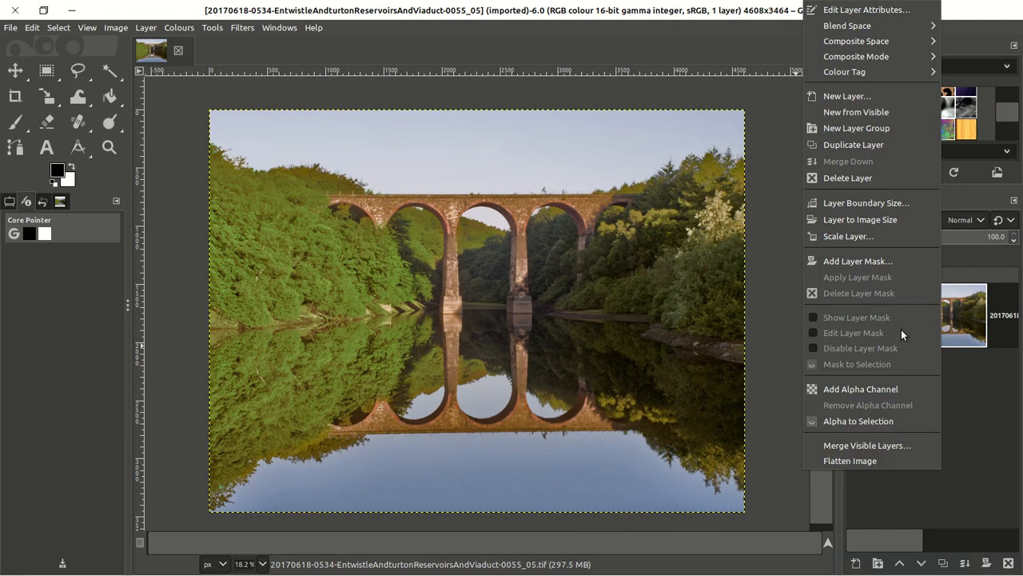
click(839, 421)
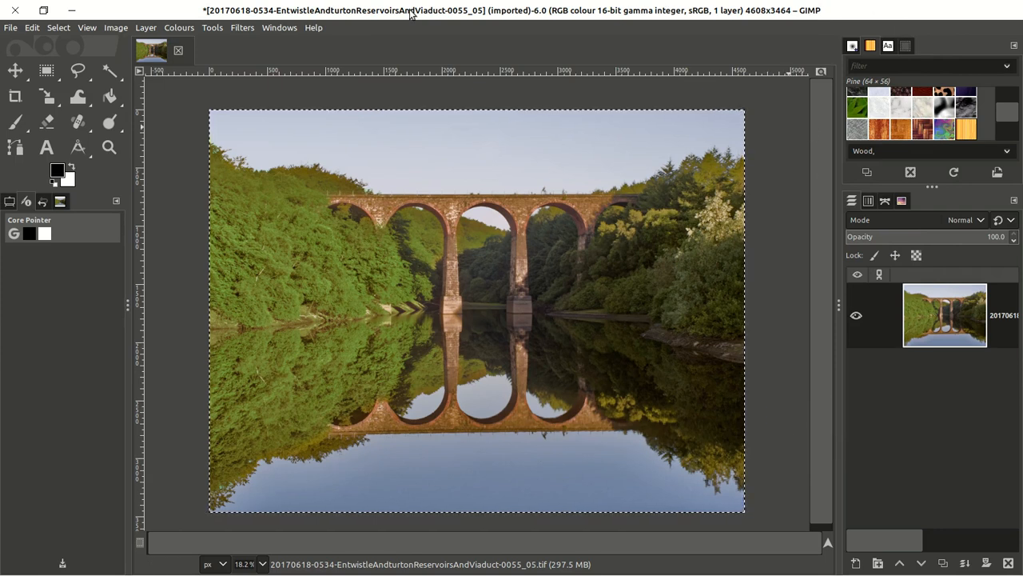
Make white the foreground colour and stroke the selection around the photo with a solid line 65 px wide
click(71, 168)
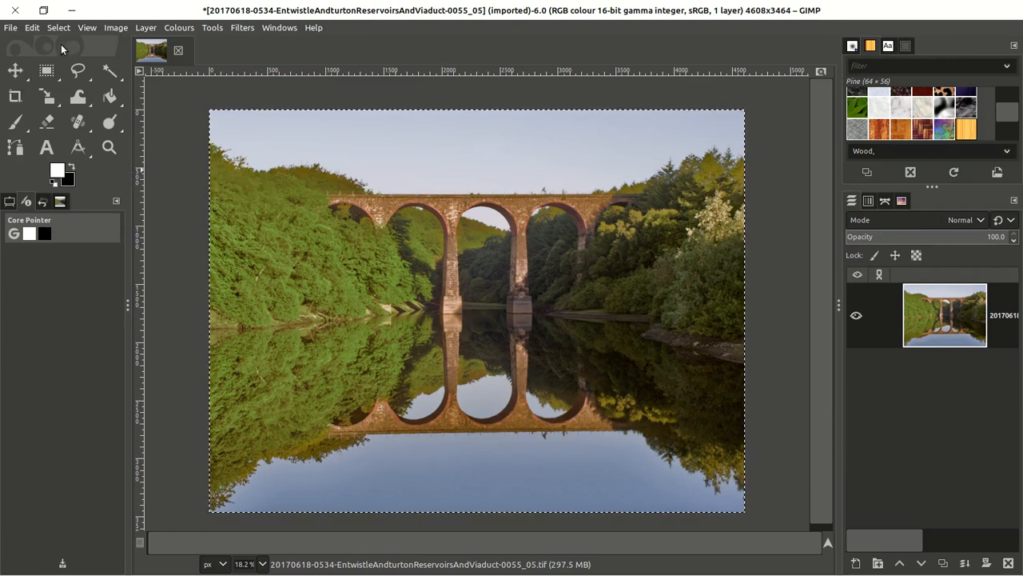
click(32, 28)
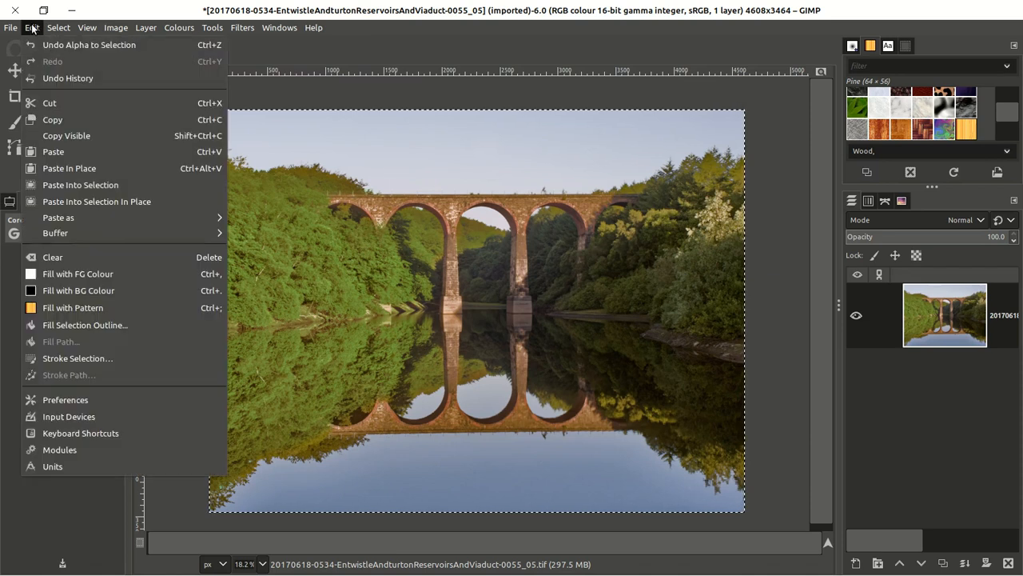
click(51, 358)
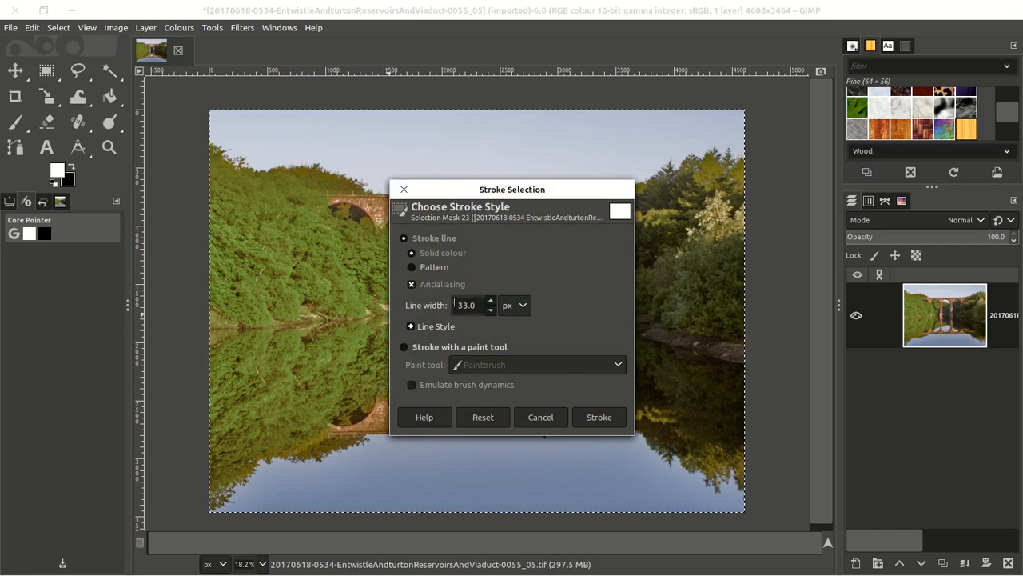
mouse_move(455, 305)
mouse_down()
mouse_move(470, 307)
mouse_move(463, 313)
mouse_up()
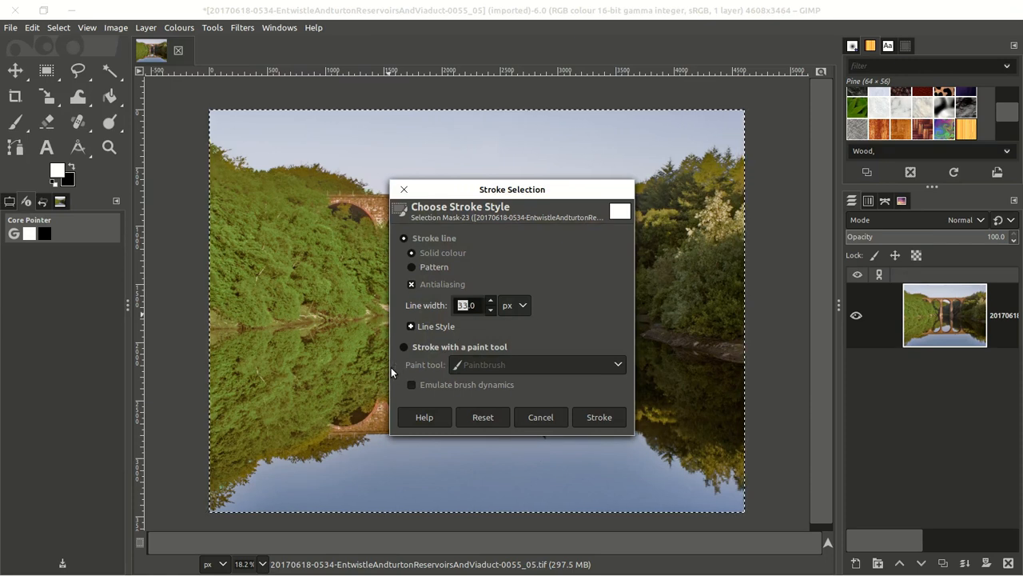
text(65)
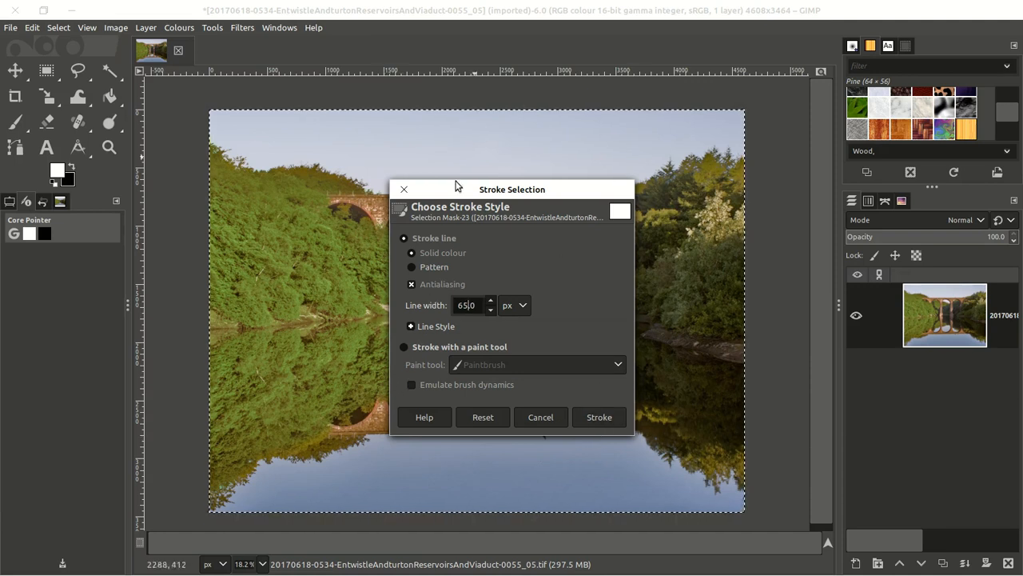
click(598, 417)
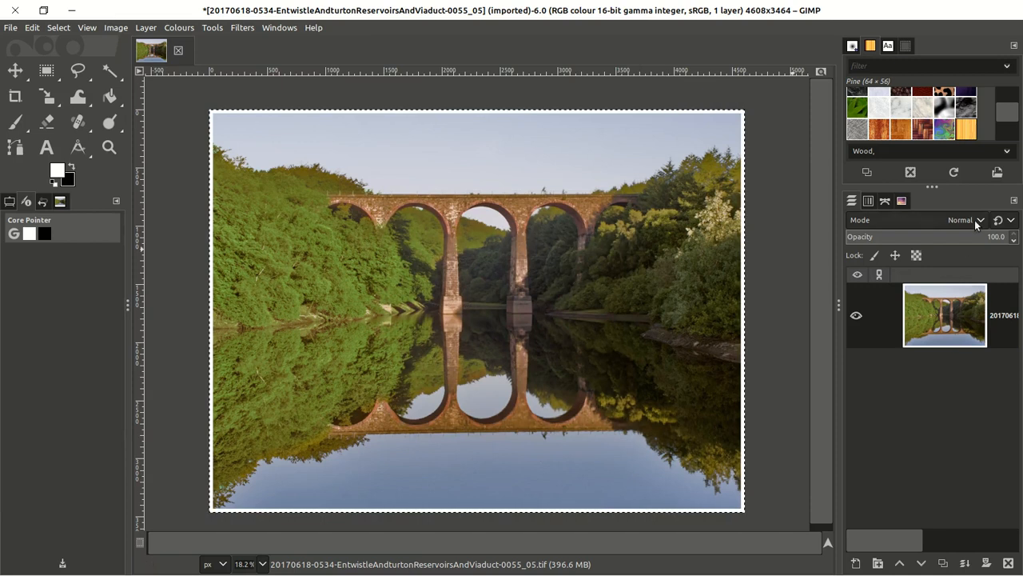
Apply Alpha to Selection to the photo layer again and stroke the selection with a solid black line 35 px wide
right_click(937, 324)
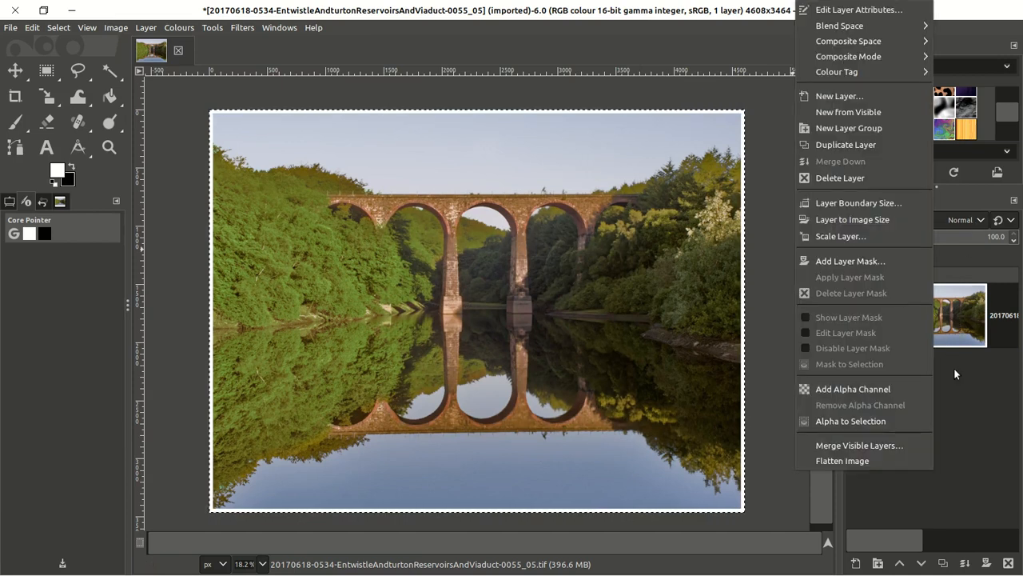
click(851, 421)
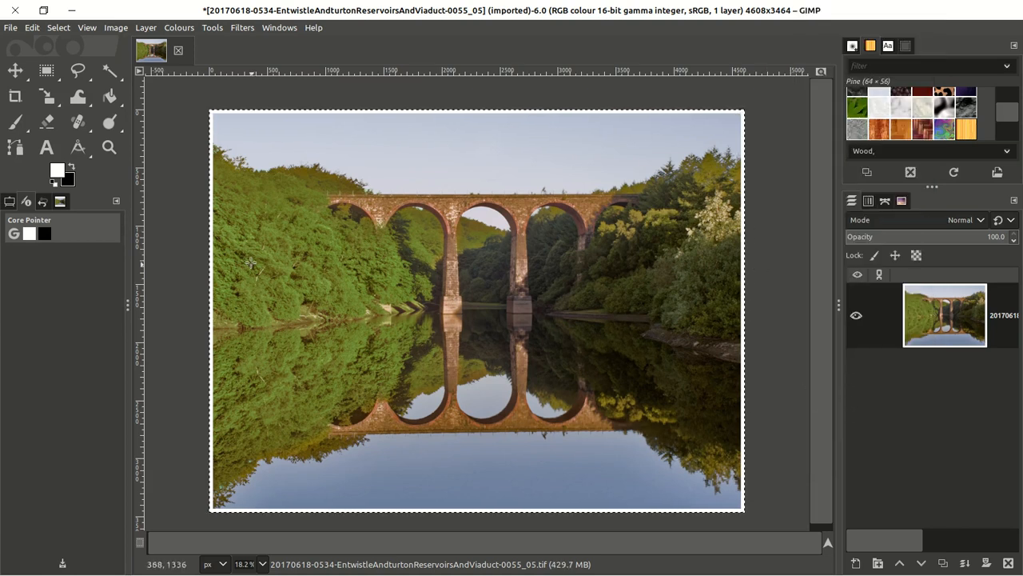
click(71, 167)
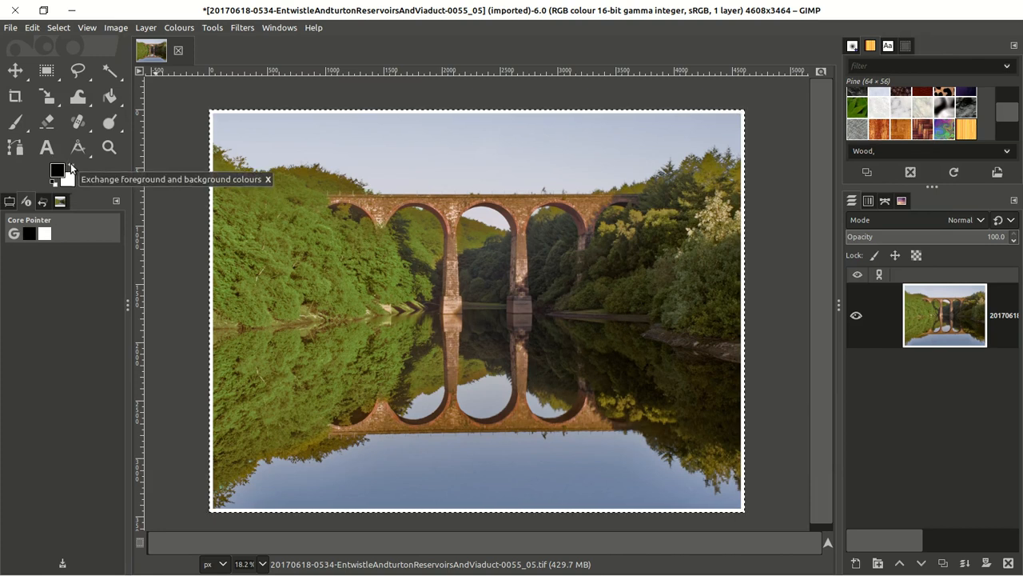
click(32, 27)
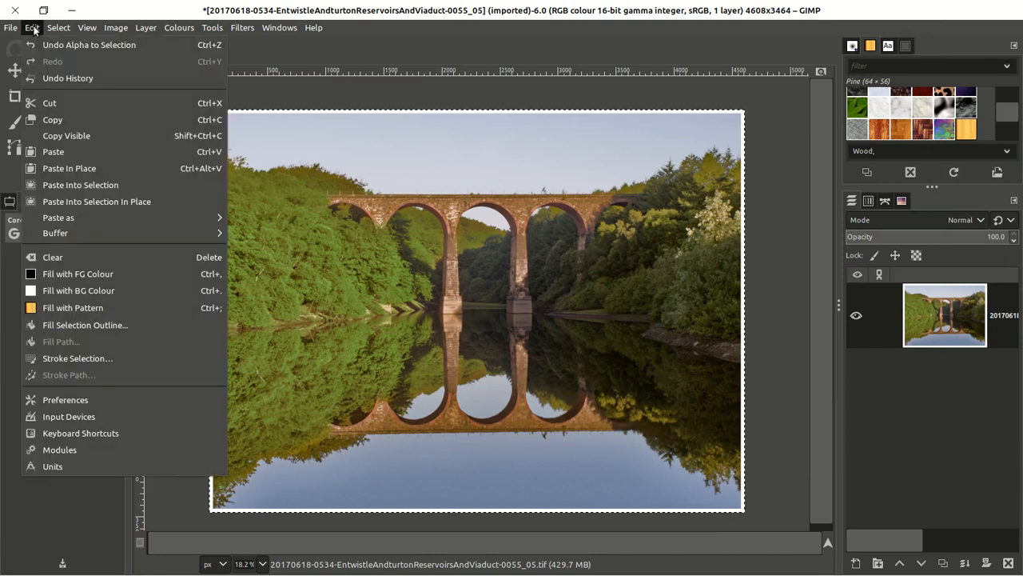
click(76, 359)
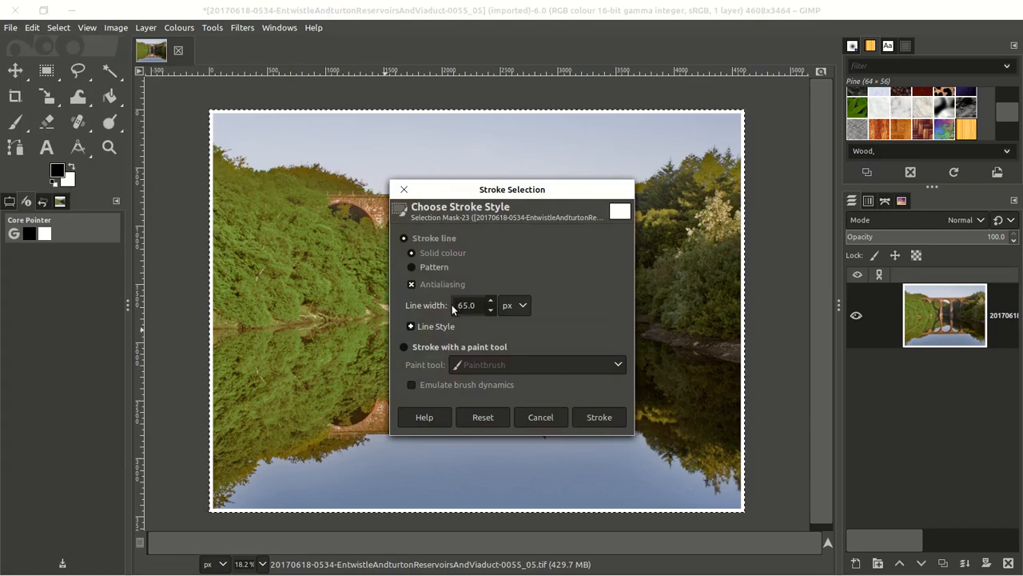
drag(457, 303, 460, 303)
text(3)
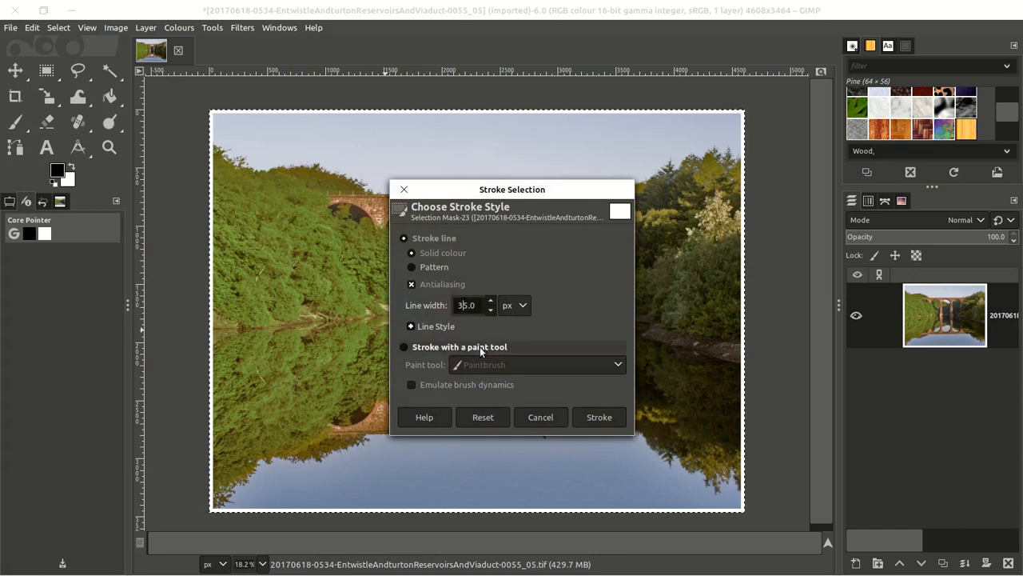
click(598, 416)
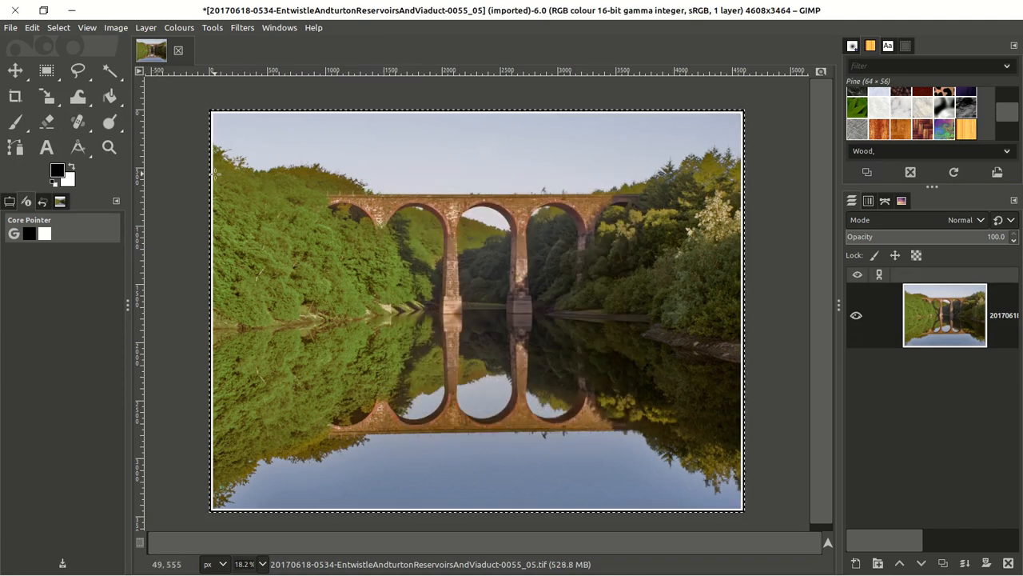
Inspect the double border at the photo's corner, and apply Alpha to Selection to the photo layer once more
scroll(199, 128, up, 10)
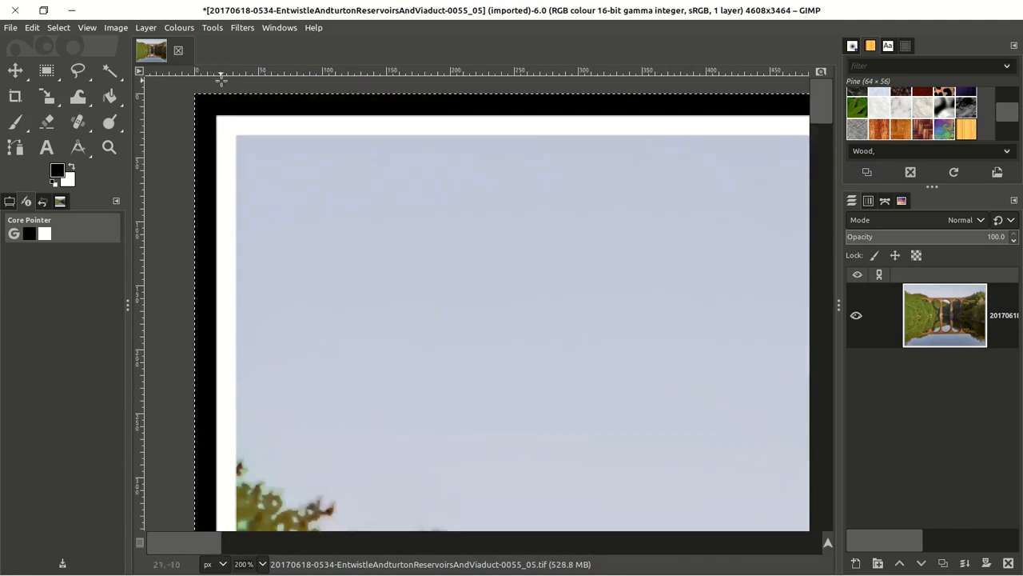
scroll(203, 140, down, 8)
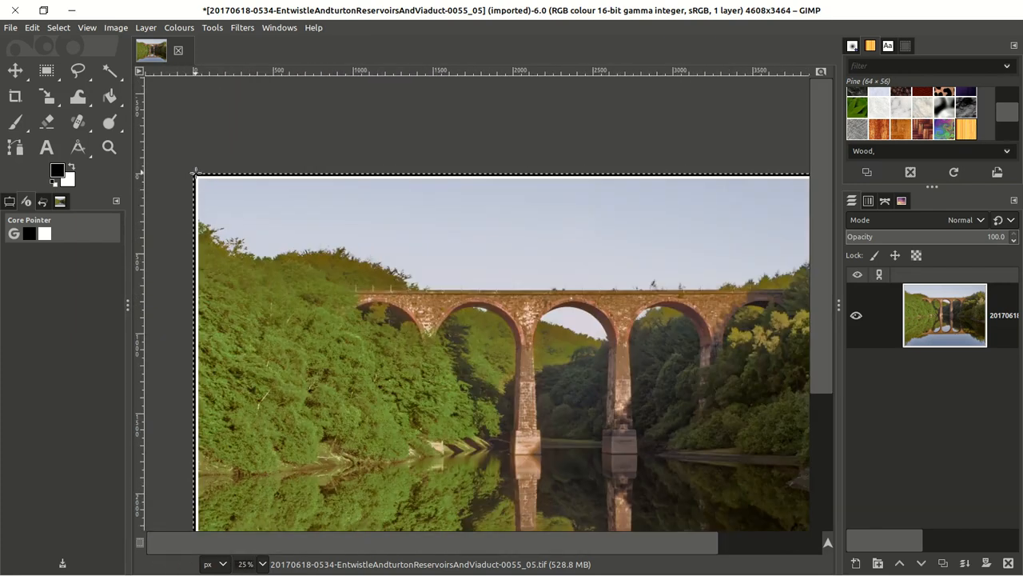
scroll(197, 164, down, 2)
scroll(196, 164, up, 1)
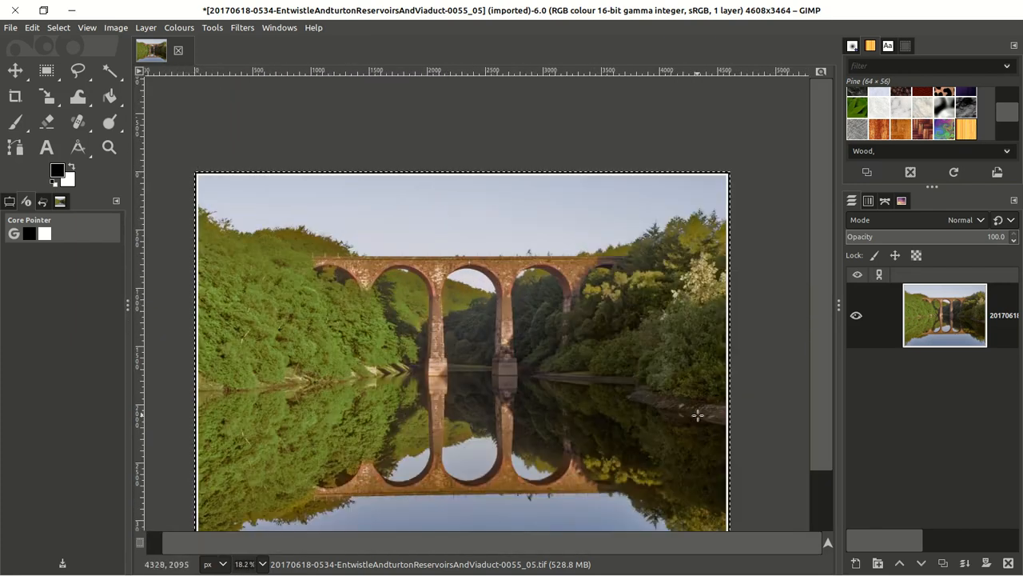
drag(822, 362, 823, 404)
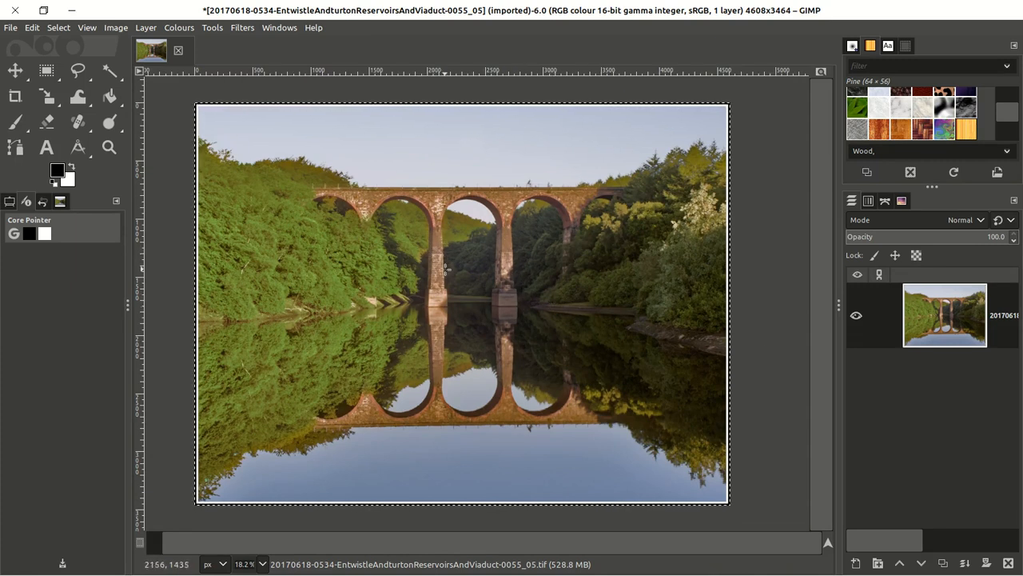
right_click(943, 318)
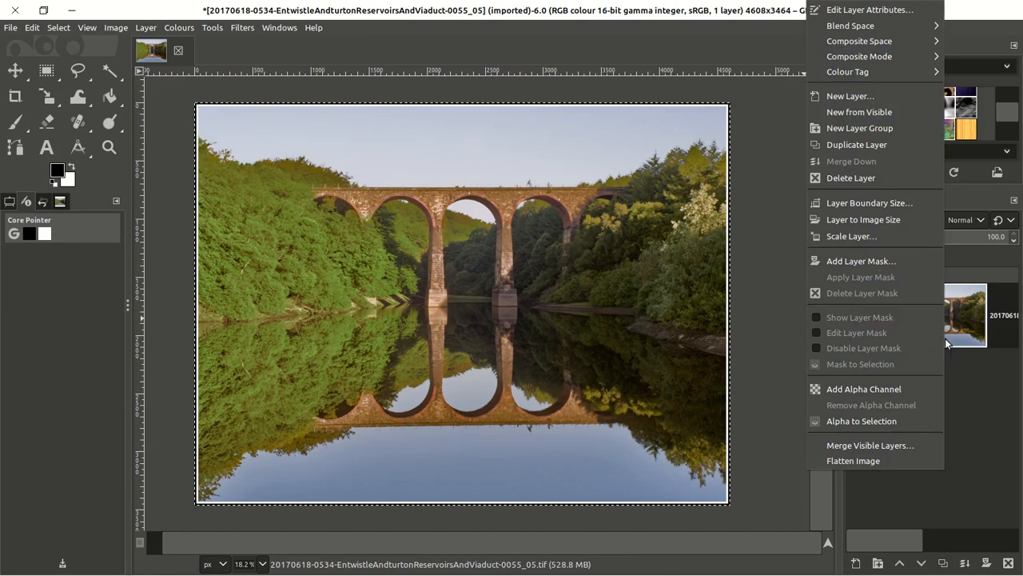
click(843, 421)
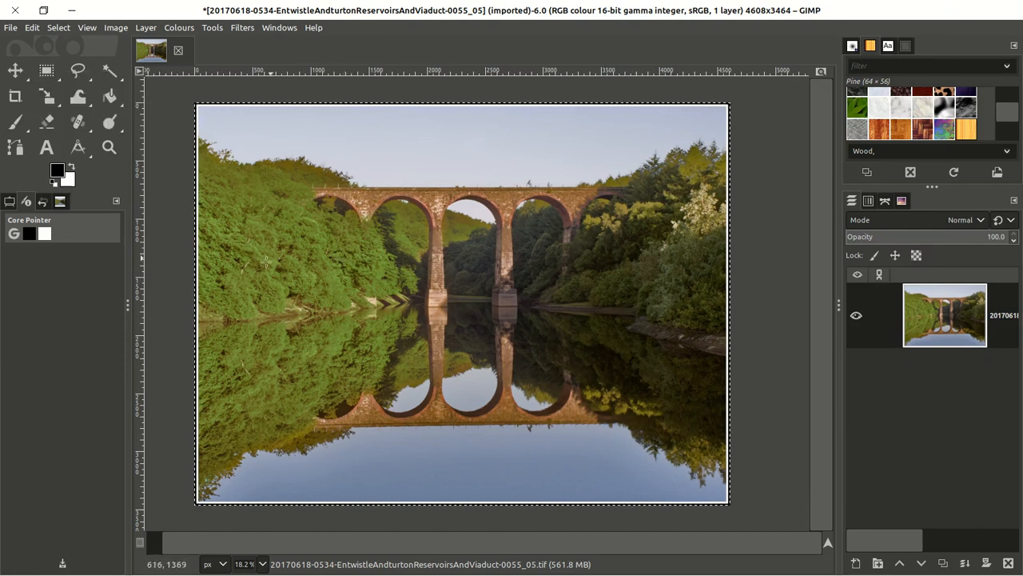
Set the foreground colour to a pale orange with the HTML notation f8d7a2
click(7, 30)
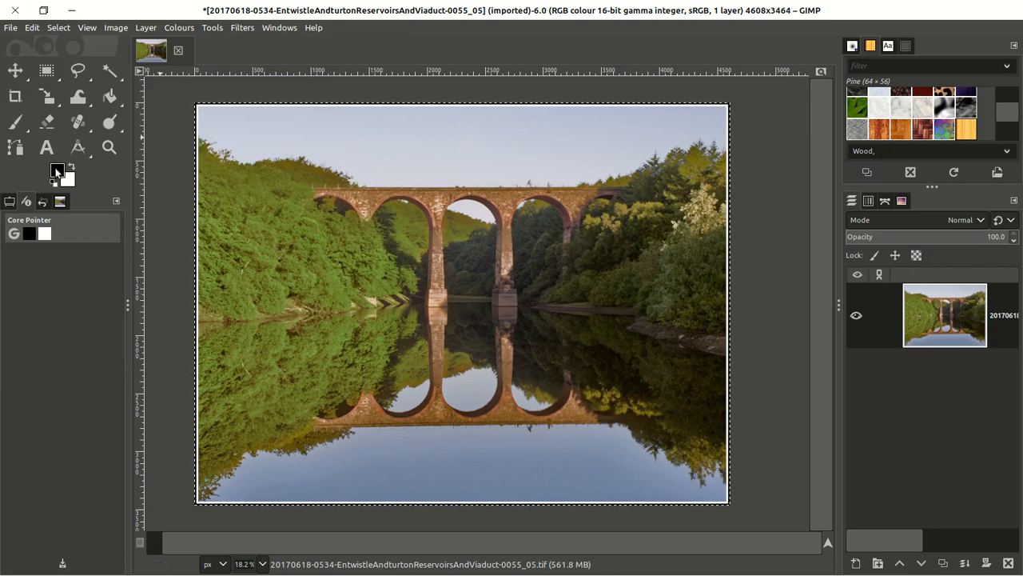
click(56, 171)
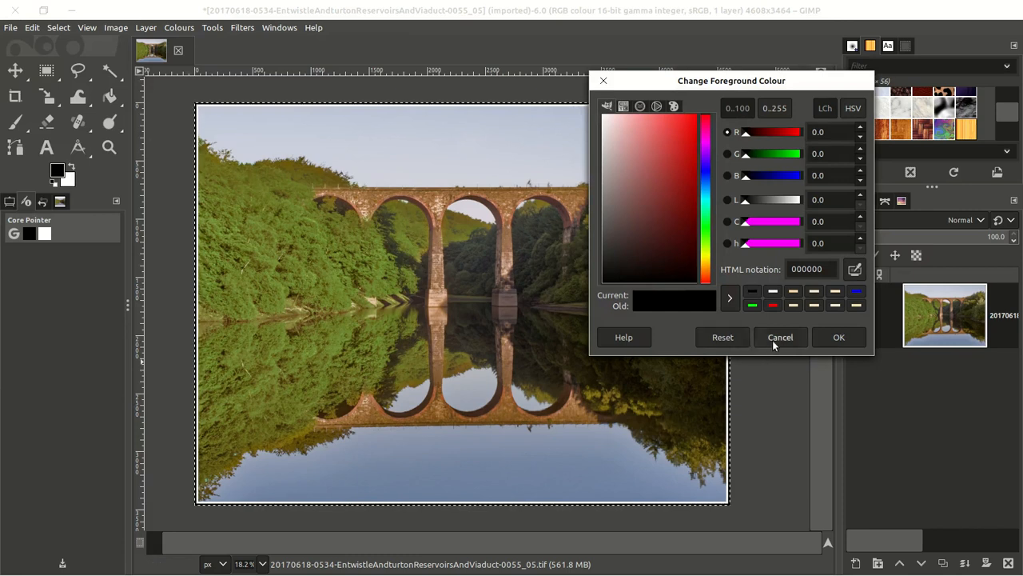
click(705, 270)
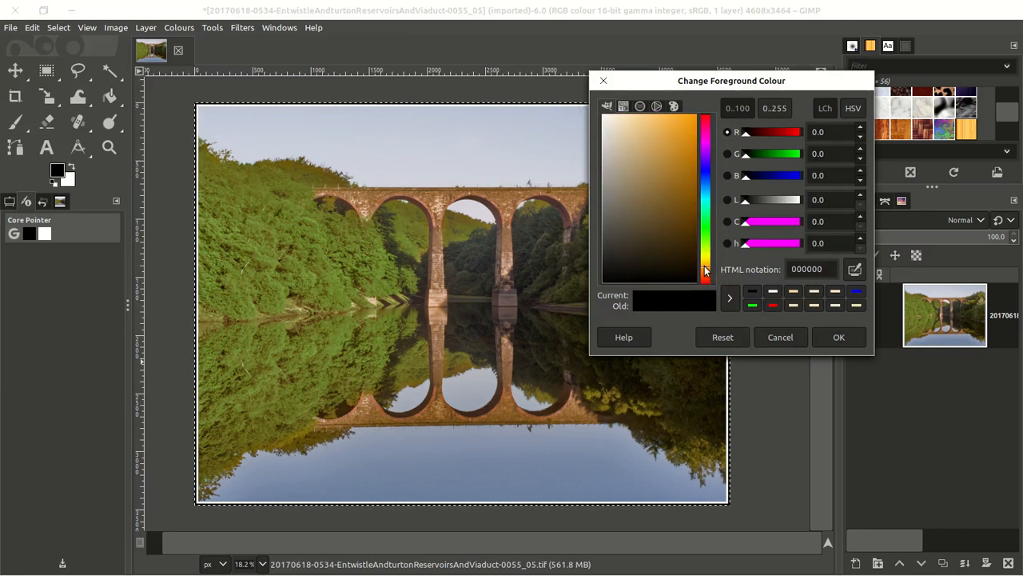
click(634, 118)
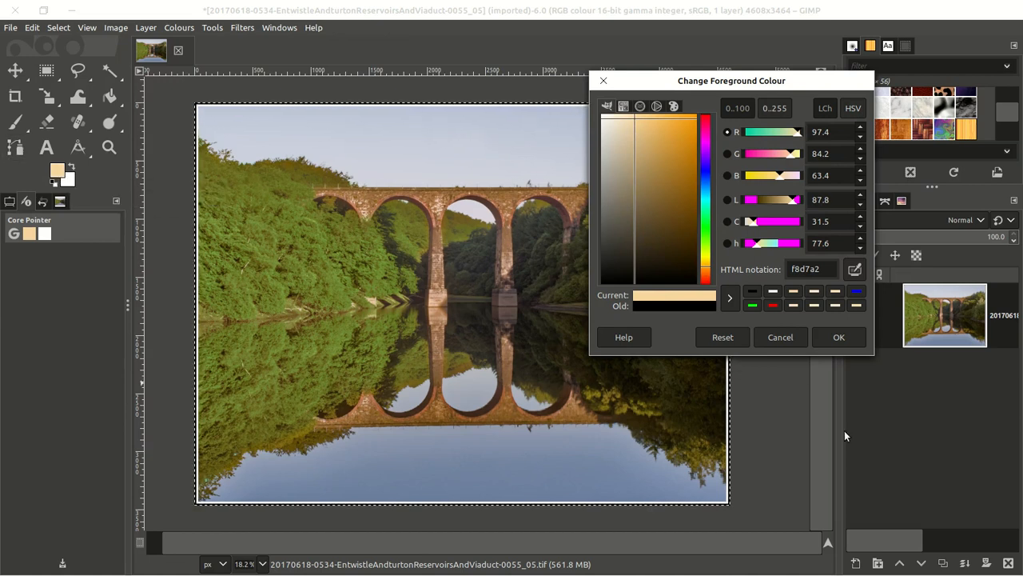
click(839, 337)
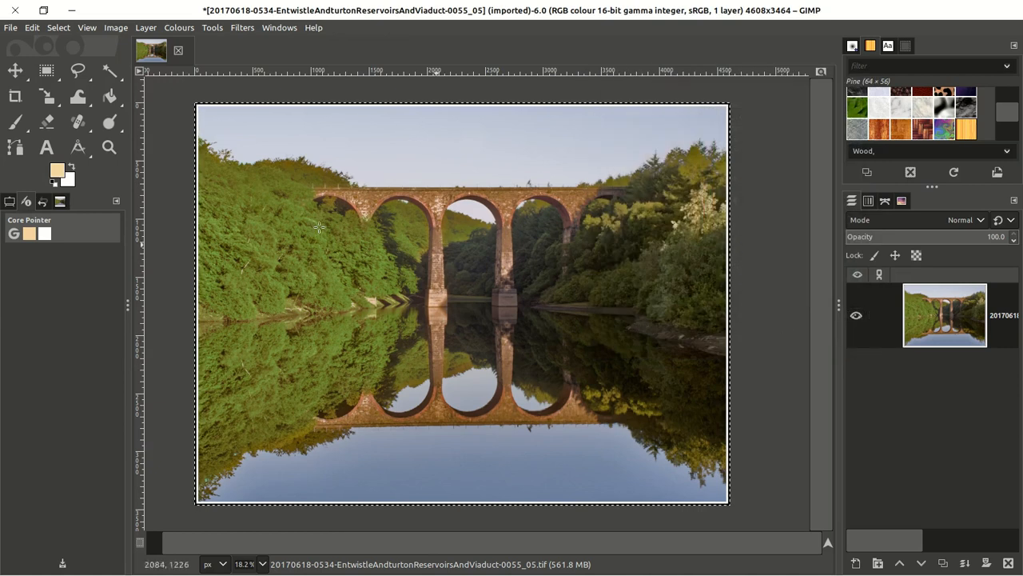
Create a new 5108 × 3964 px image, 500 px wider and taller than the photo, filled with the foreground colour
click(11, 28)
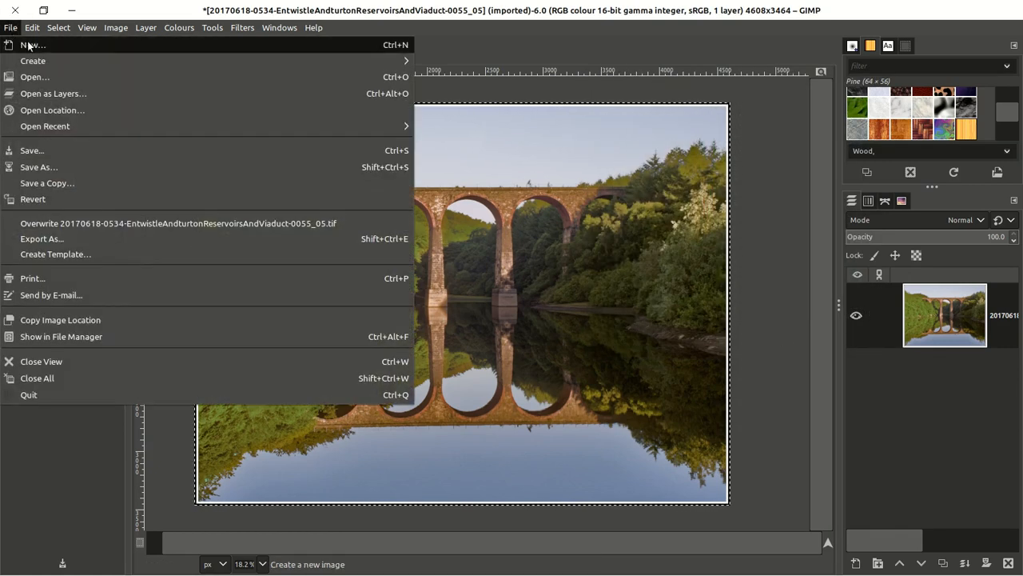
click(28, 46)
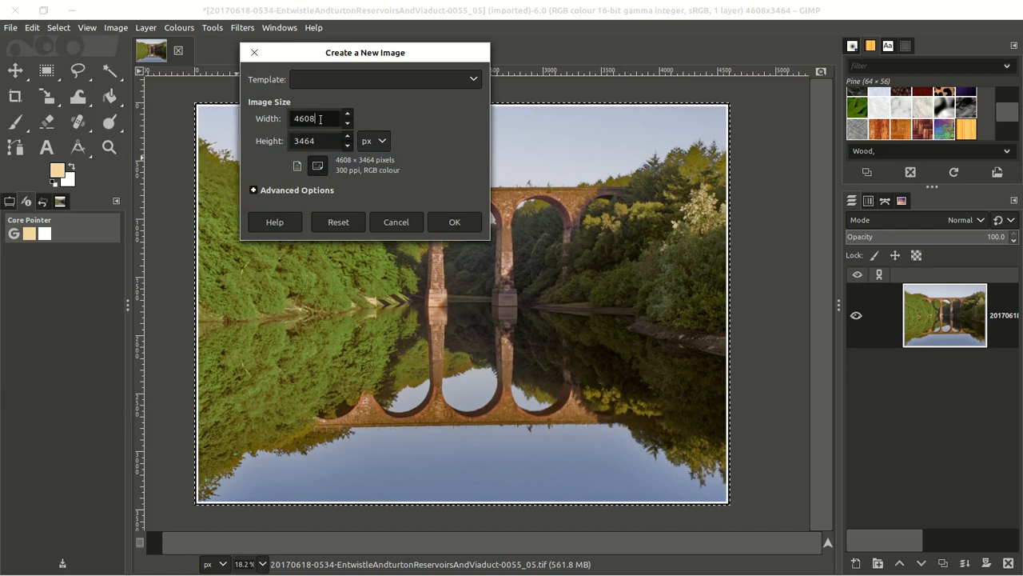
text(+500)
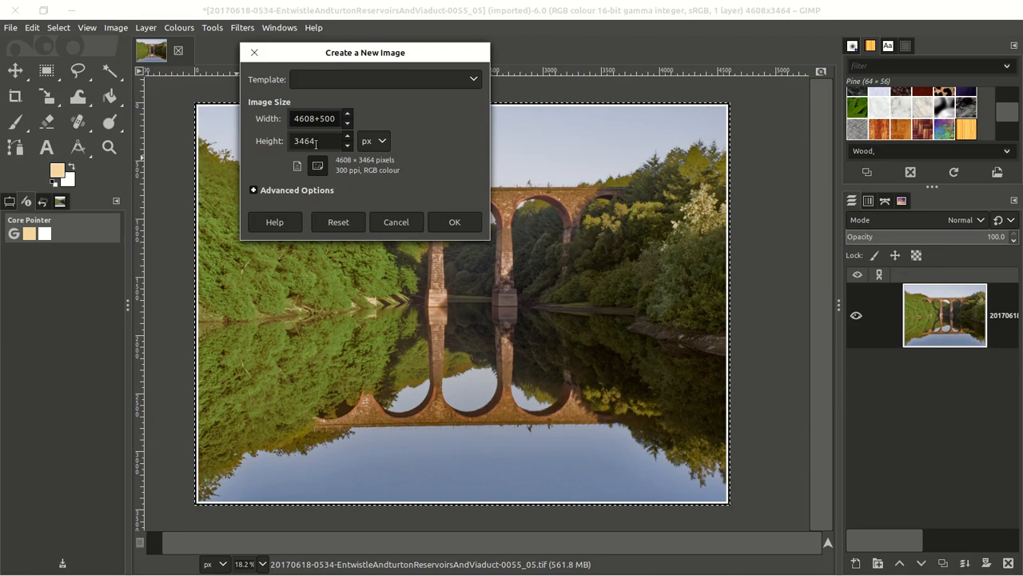
click(318, 142)
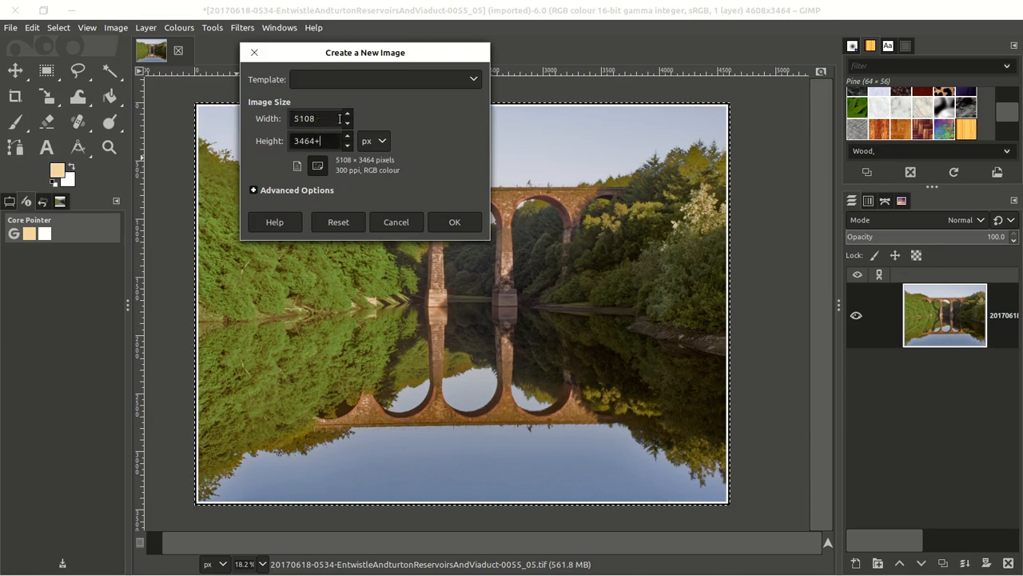
text(+500)
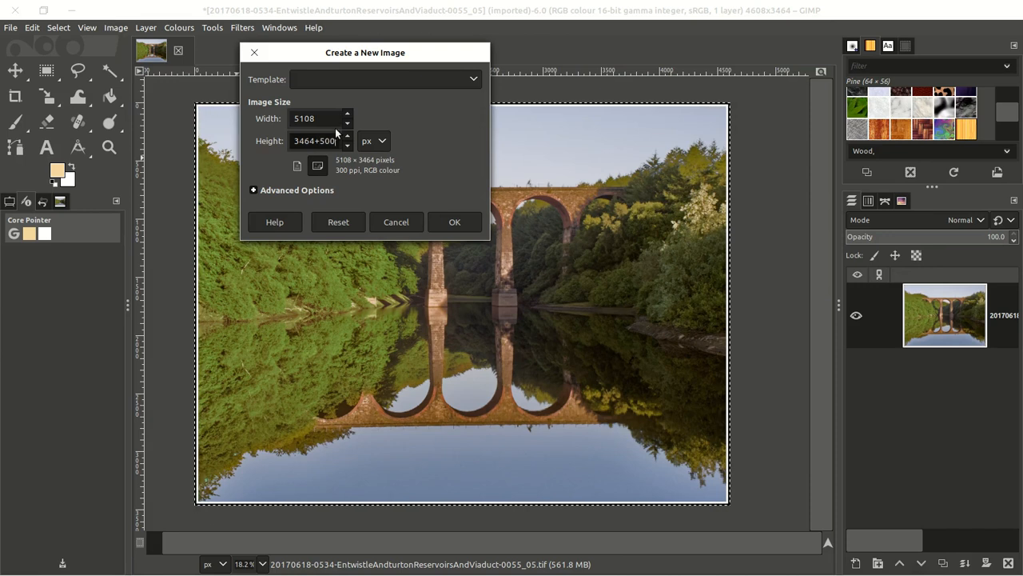
click(283, 189)
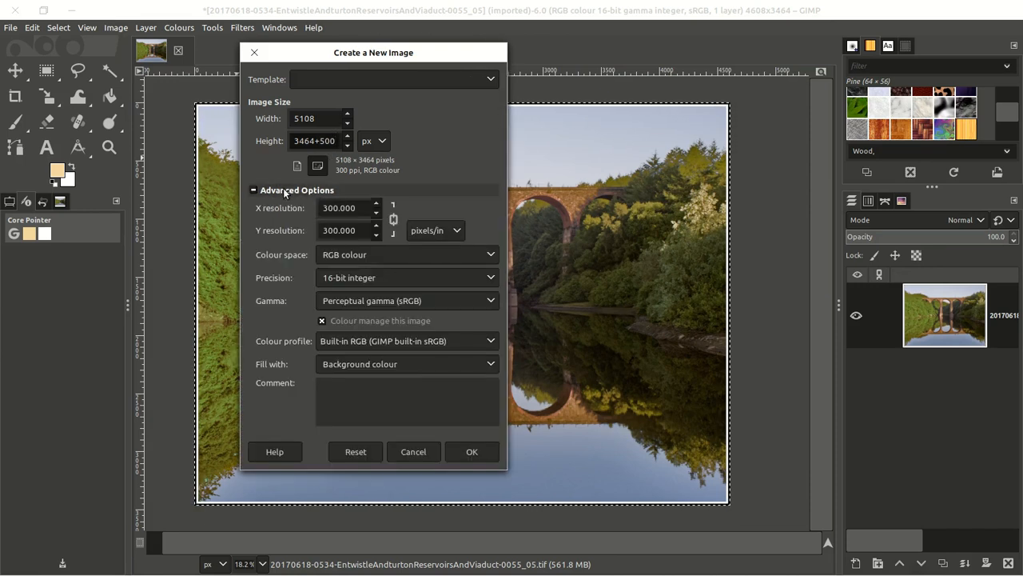
click(351, 365)
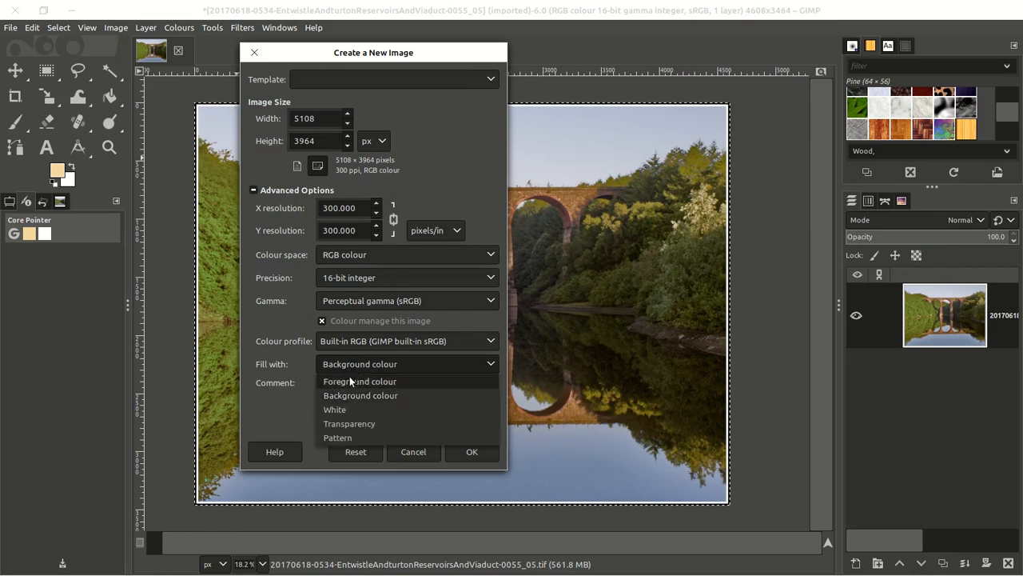
click(347, 381)
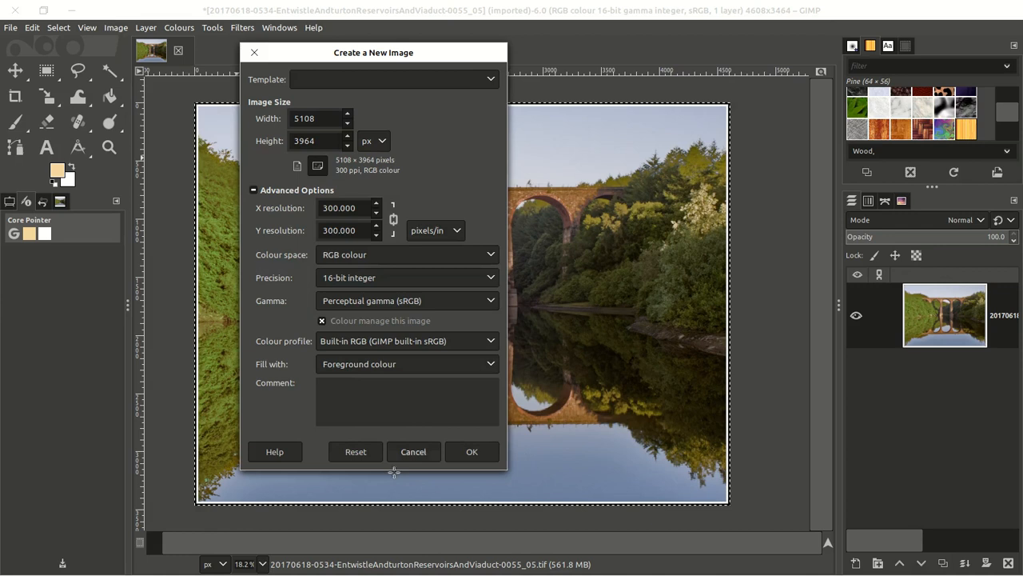
click(471, 452)
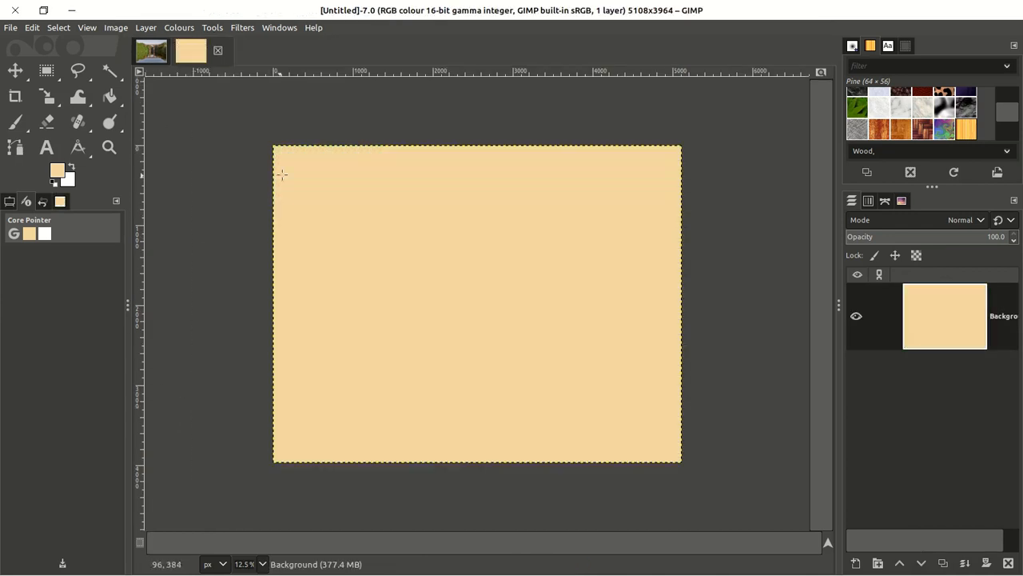
Copy the bordered viaduct photo and paste it as a new layer into the pale orange image
click(151, 51)
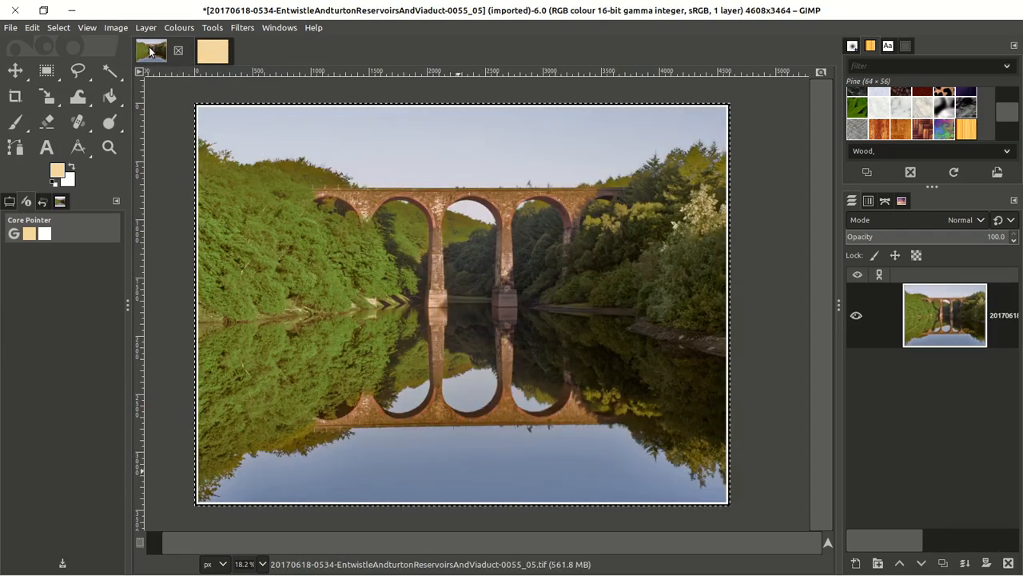
click(32, 28)
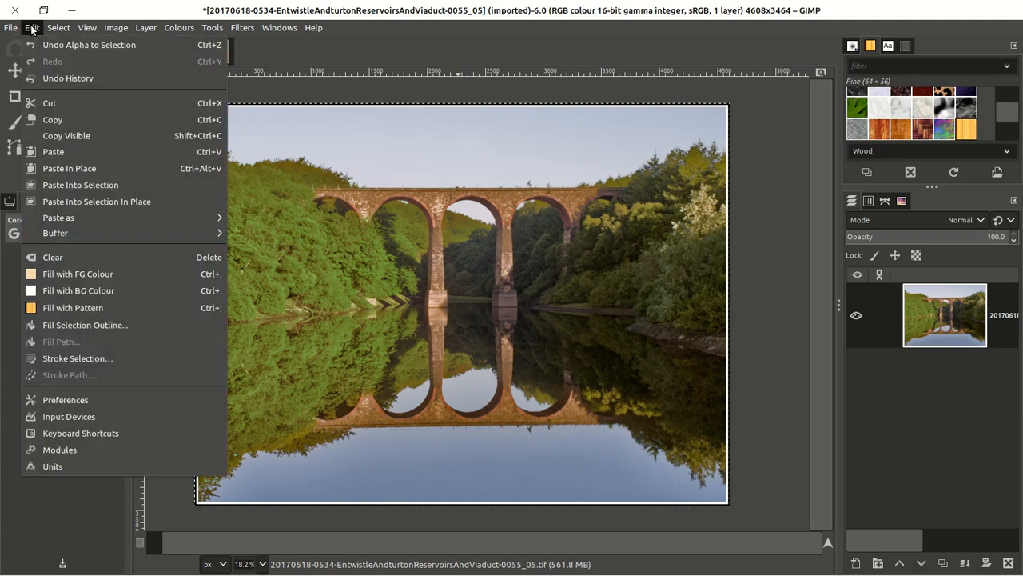
click(58, 120)
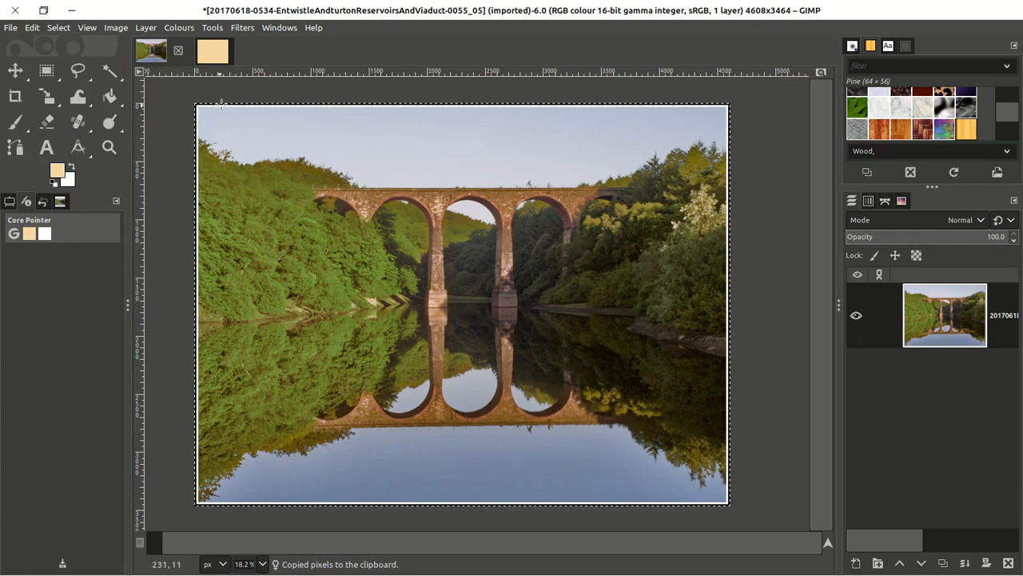
click(211, 52)
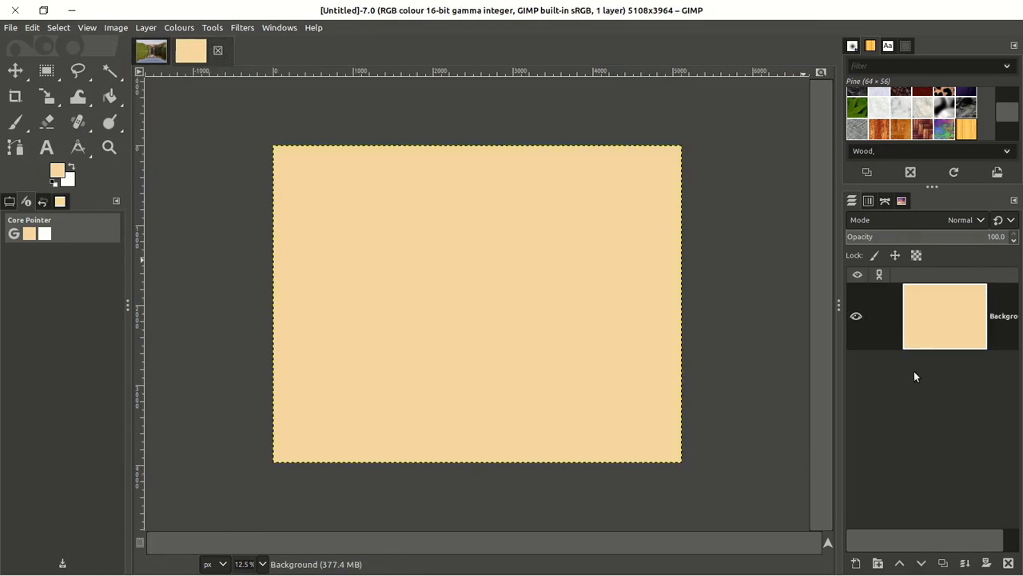
click(36, 30)
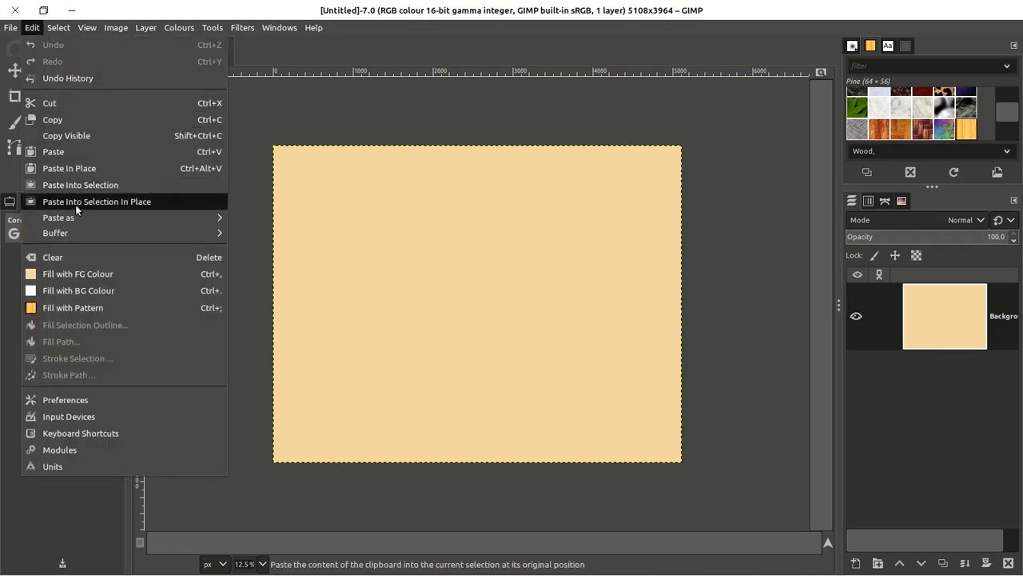
mouse_move(80, 219)
click(296, 217)
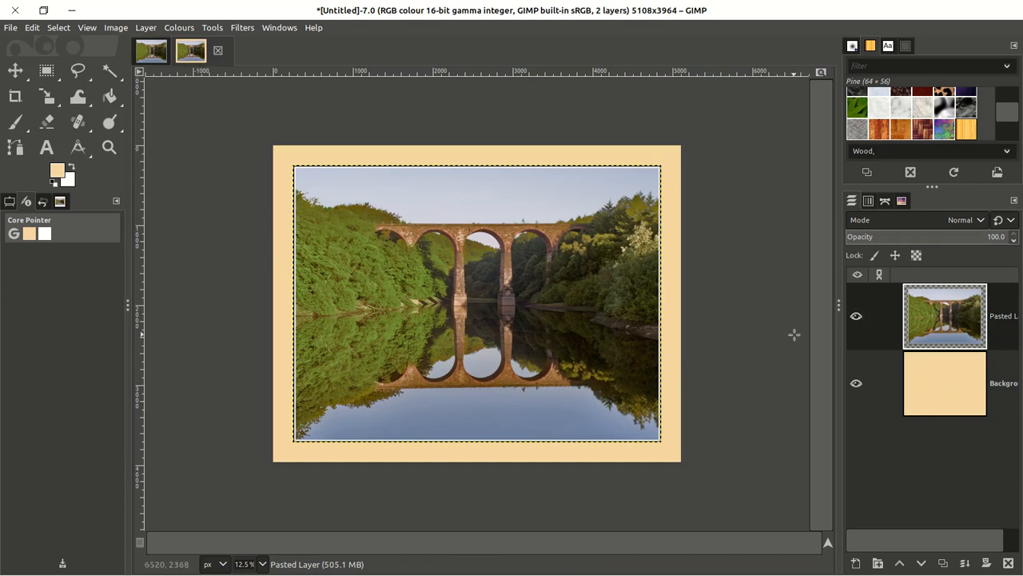
Apply a drop shadow to the pasted photo layer with X and Y offsets of 78, blur radius 39.50 and opacity 0.853
click(243, 28)
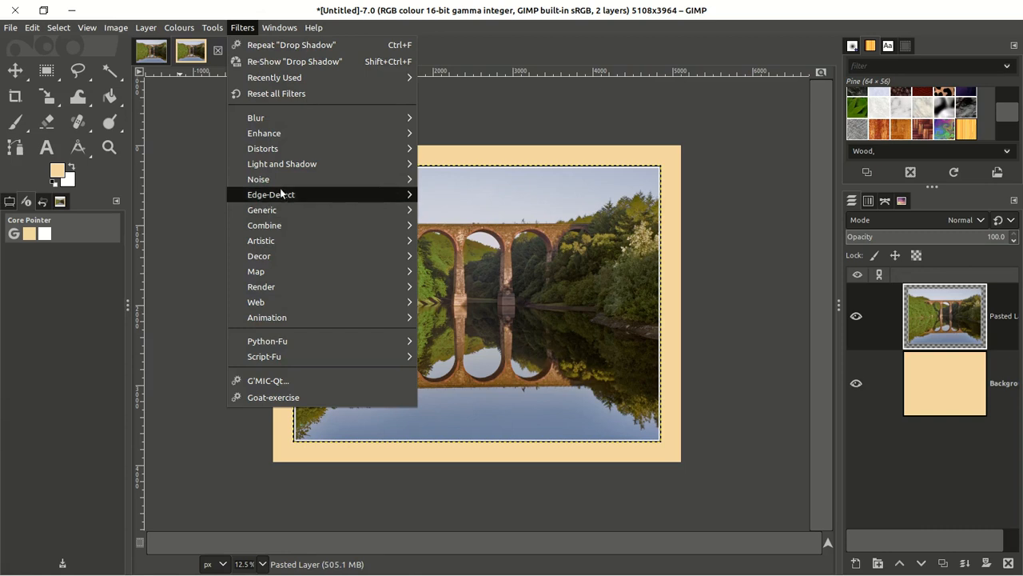
mouse_move(280, 168)
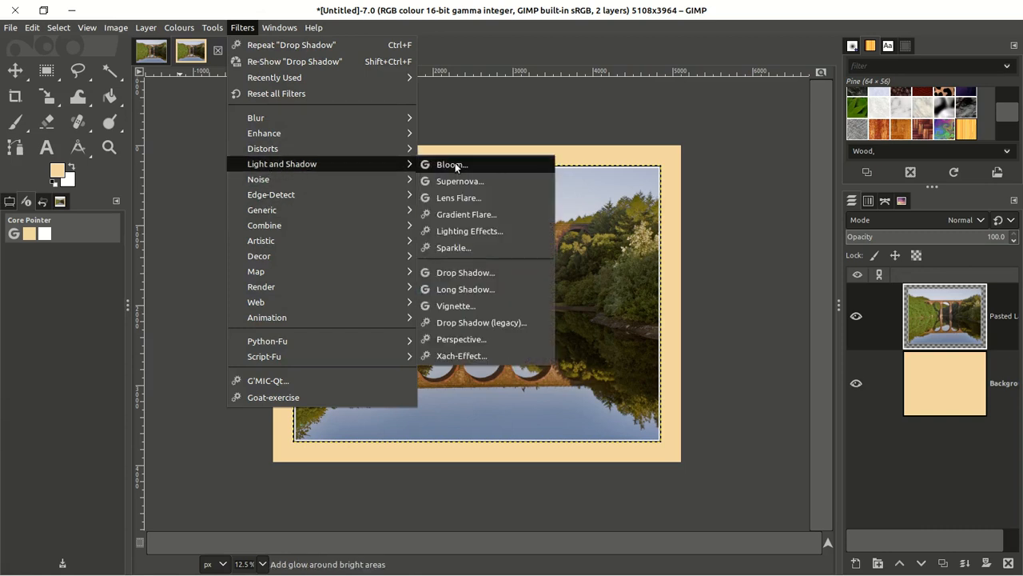
click(467, 272)
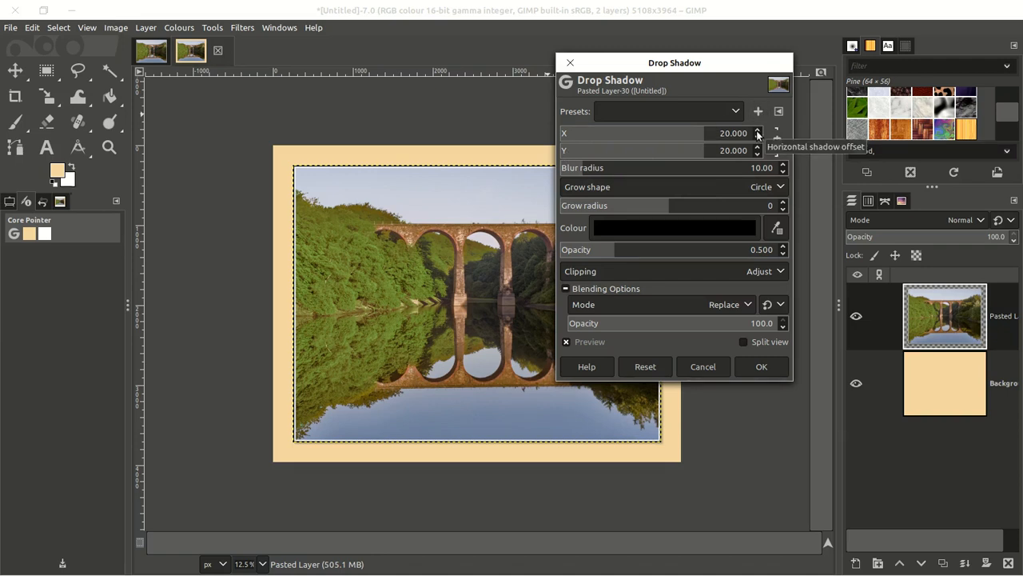
scroll(757, 132, up, 20)
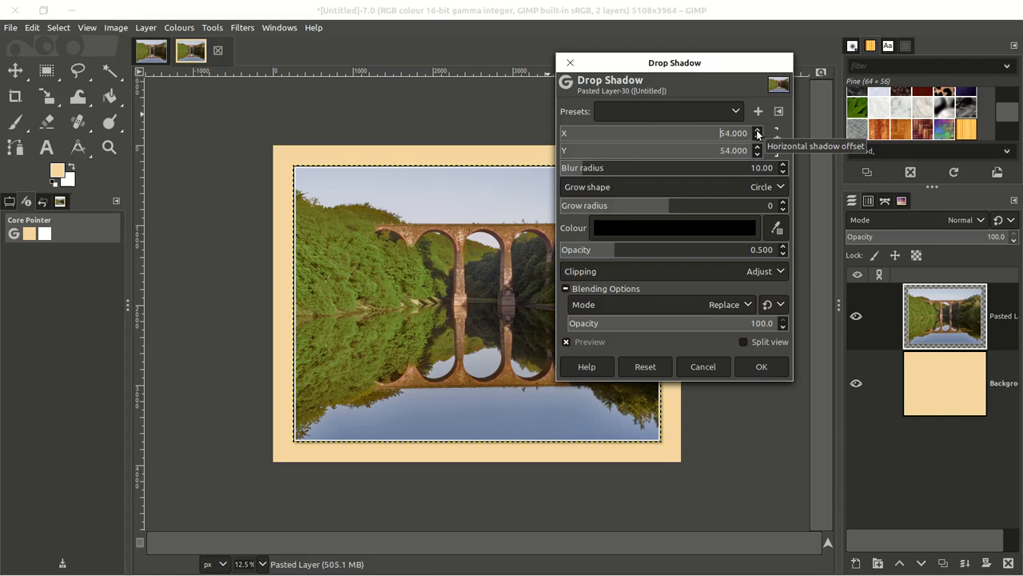
scroll(758, 133, up, 6)
scroll(758, 133, up, 6)
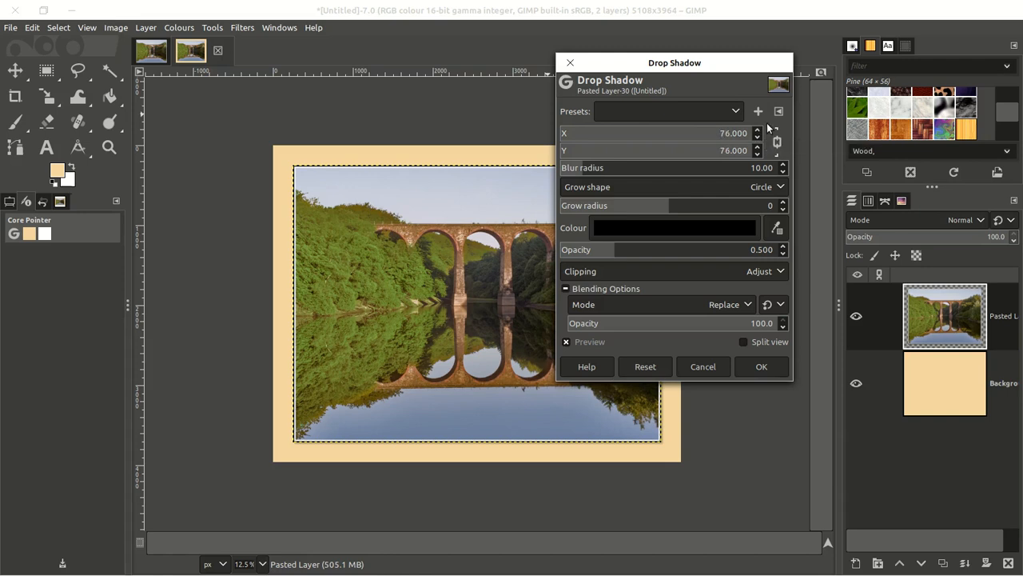
click(758, 130)
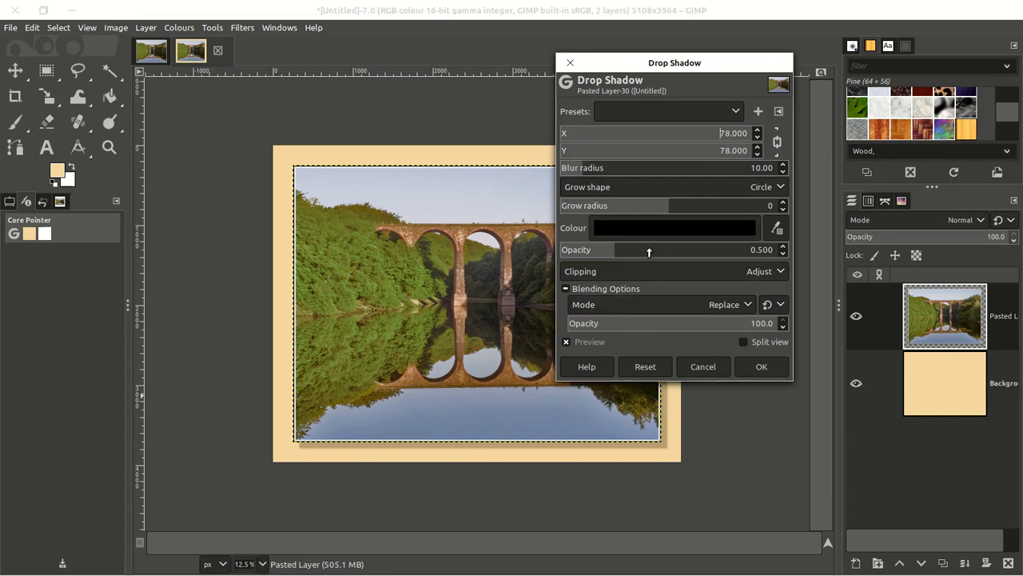
drag(644, 253, 653, 251)
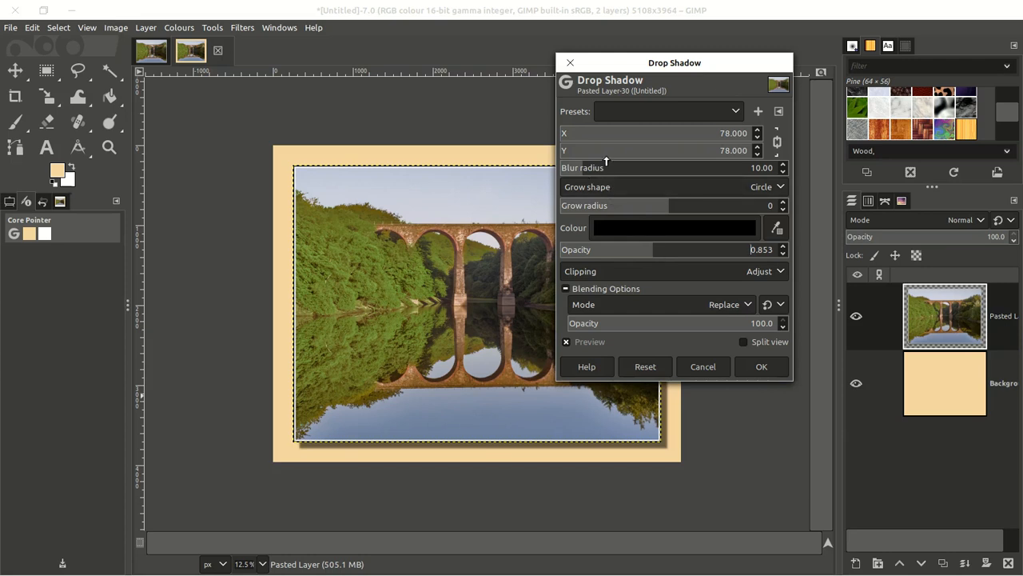
click(617, 169)
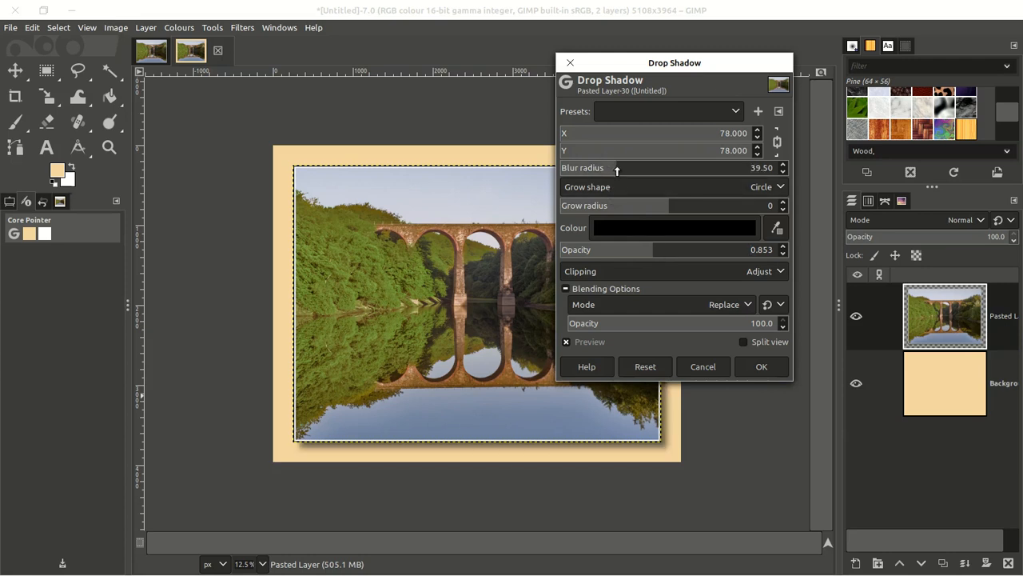
click(762, 367)
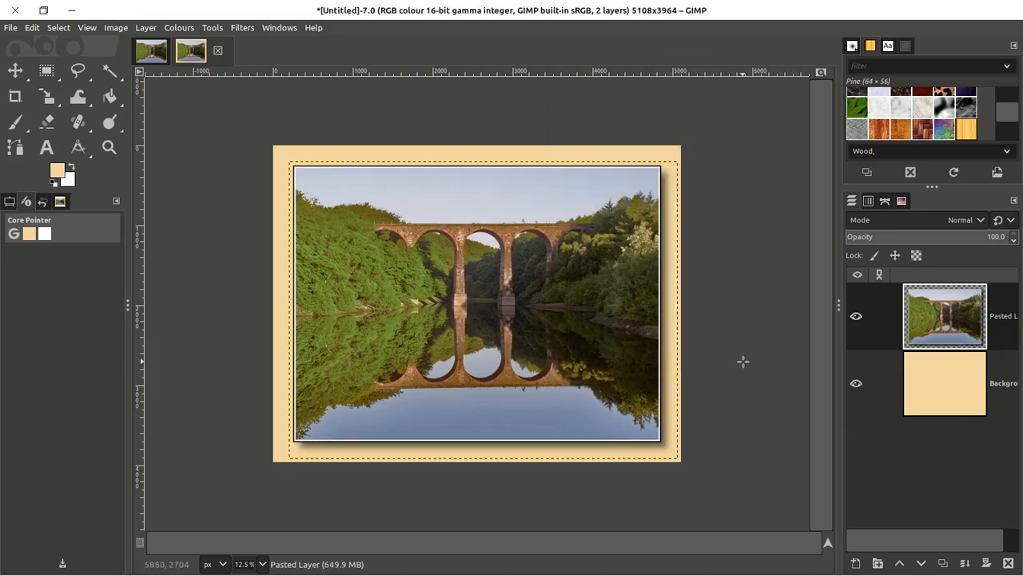
Flatten the image and try to export it to the Pixl folder under the file name viaductjpg
right_click(944, 387)
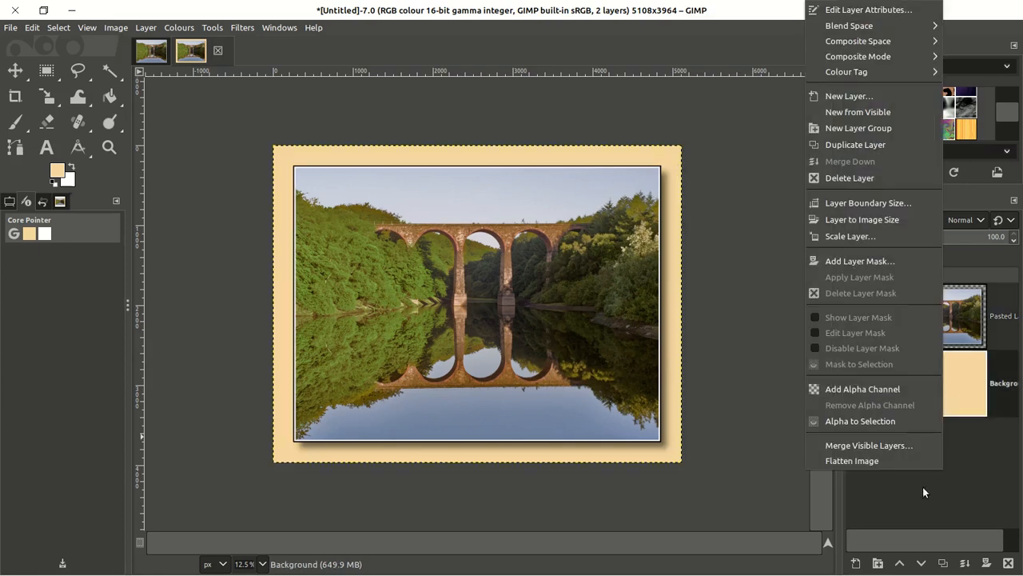
click(870, 462)
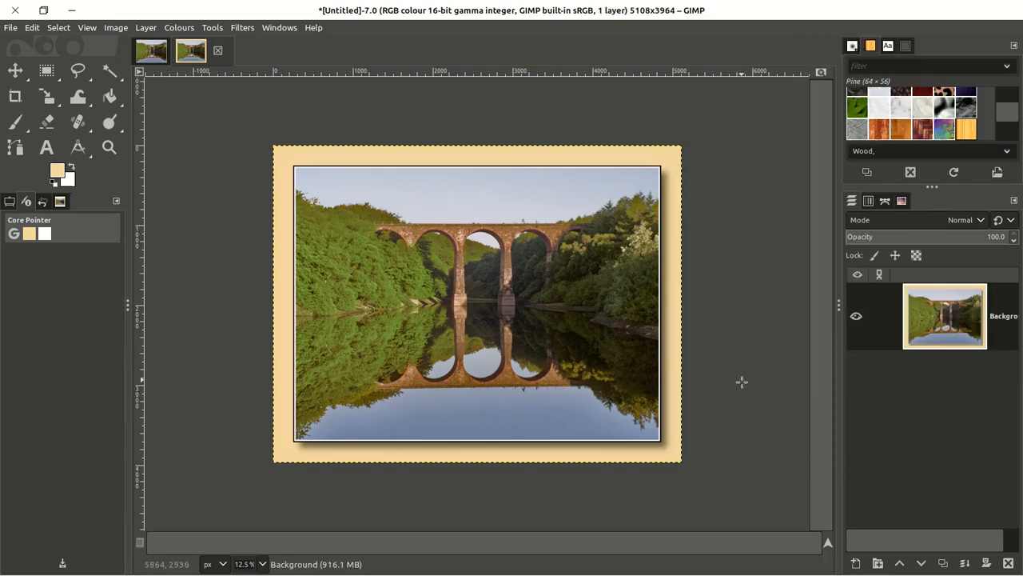
click(14, 28)
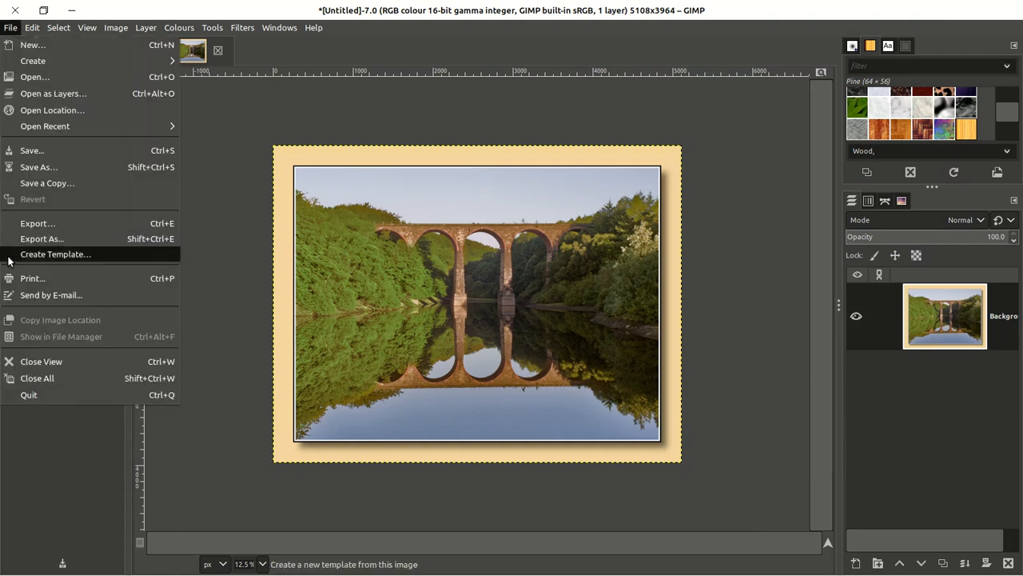
click(29, 239)
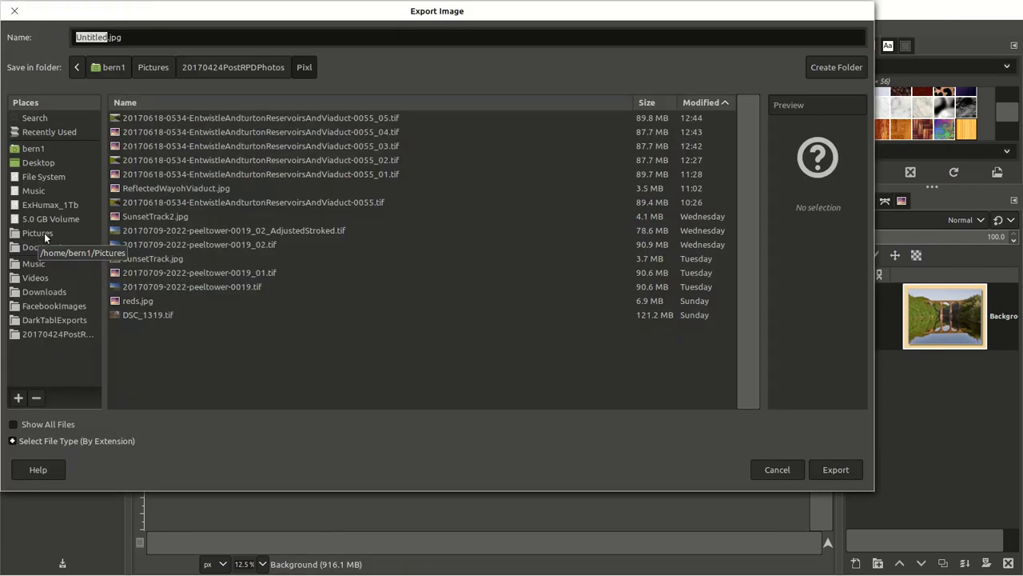
click(107, 38)
double_click(105, 37)
text(viadu)
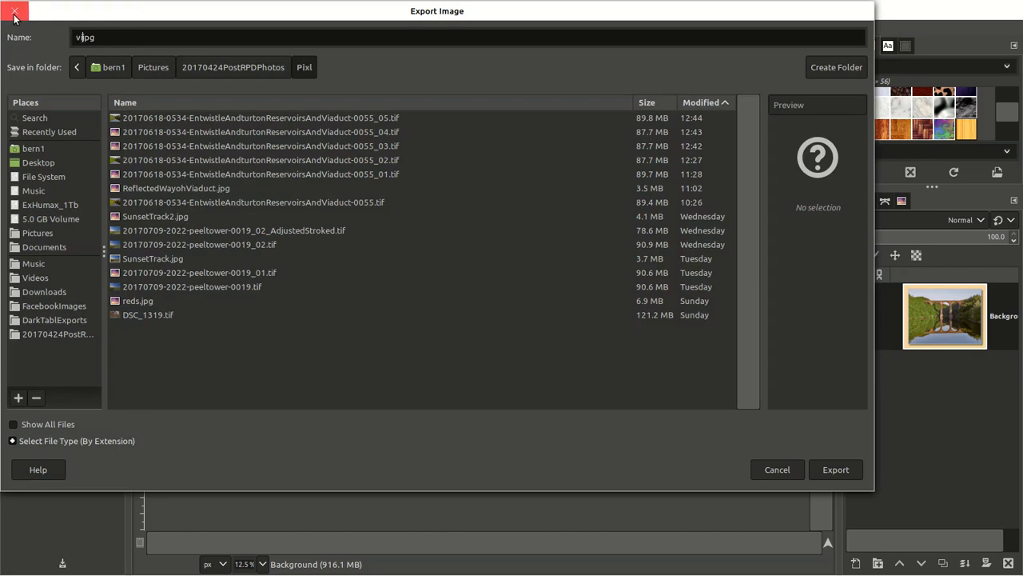
text(ct)
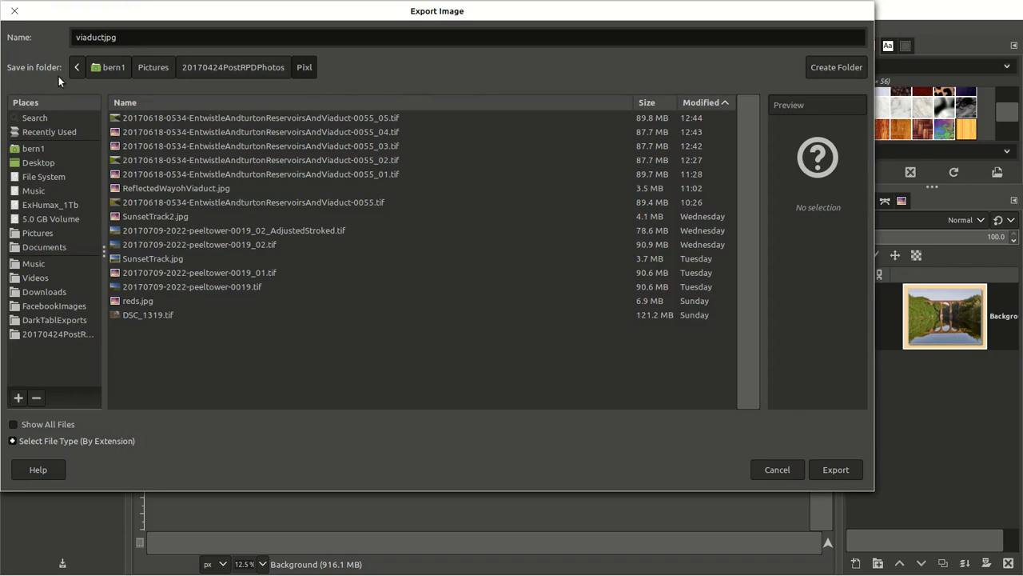
key(Delete)
click(844, 472)
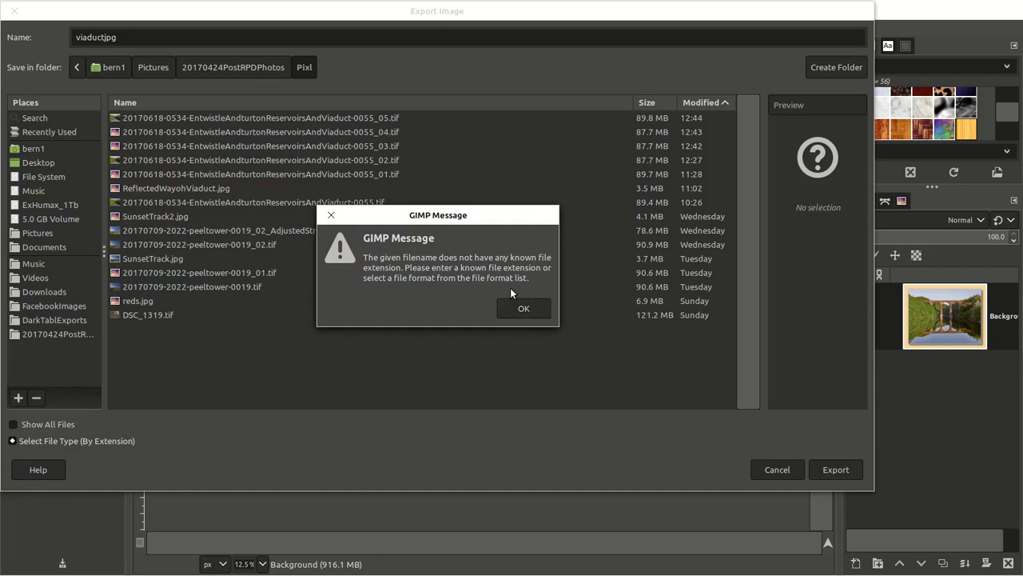
click(523, 310)
click(523, 311)
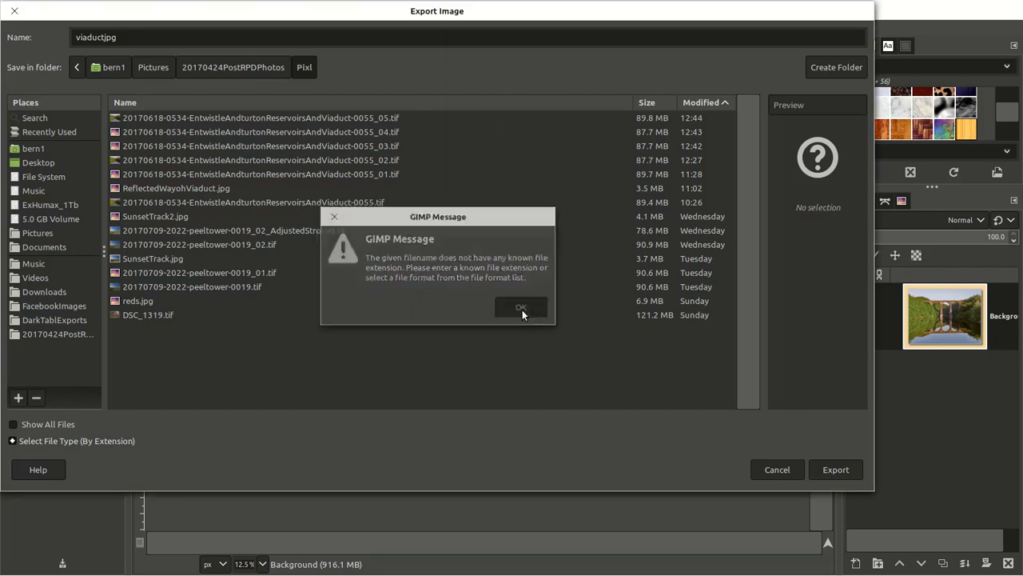
Correct the export file name to viaduct.jpg and export the image as a JPEG with the existing settings
click(103, 39)
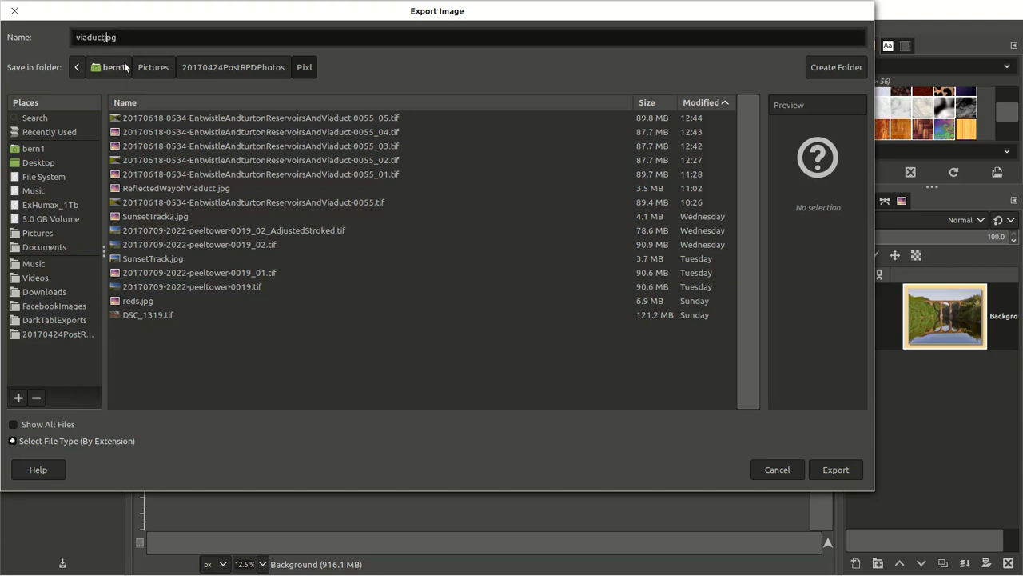
text(.)
click(855, 470)
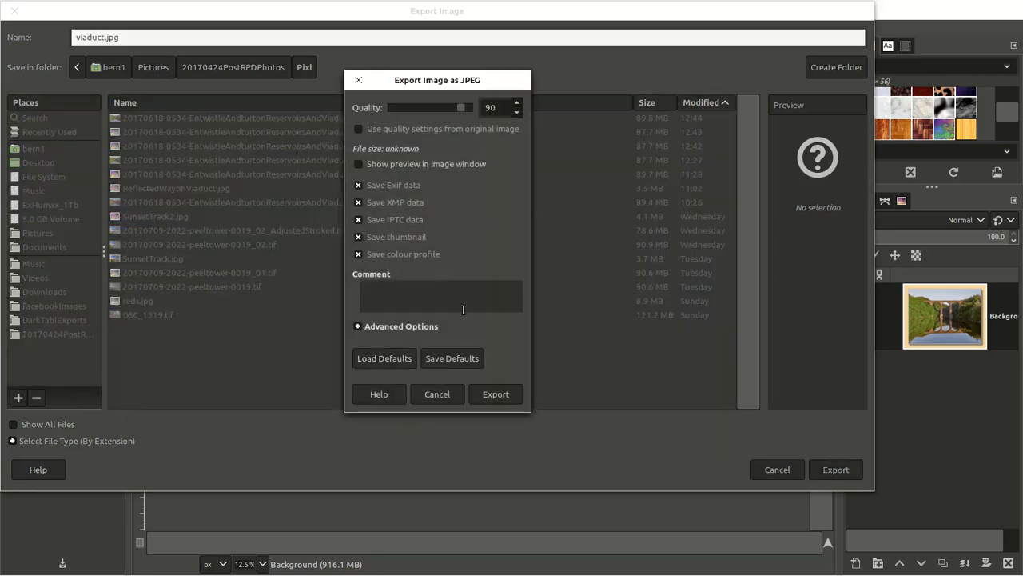
click(496, 395)
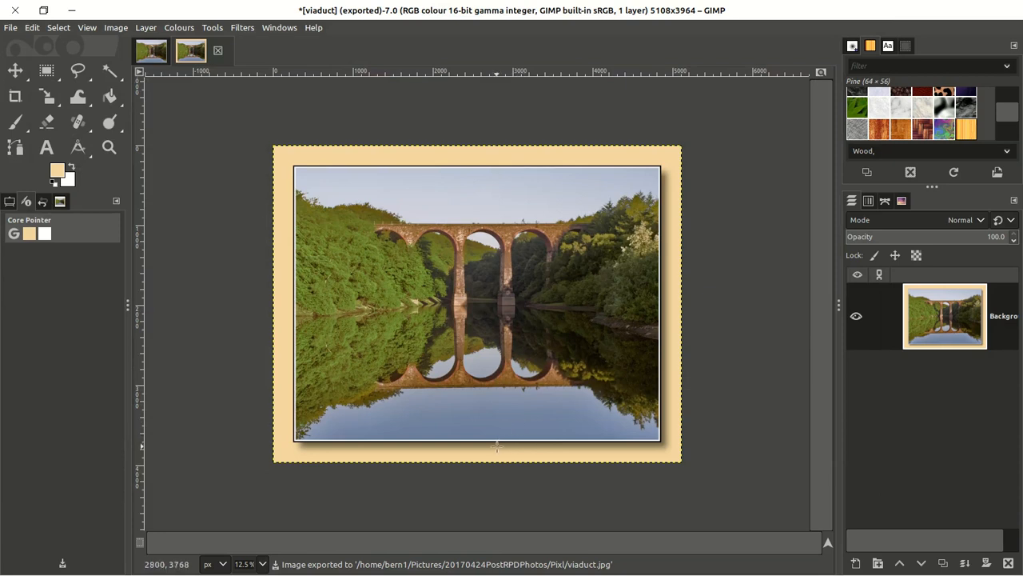
mouse_move(800, 569)
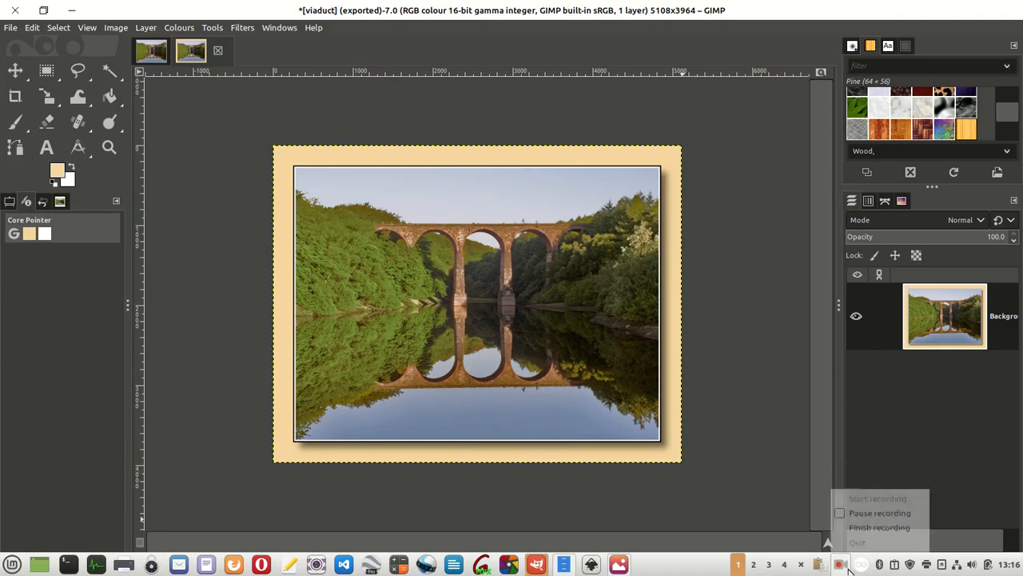